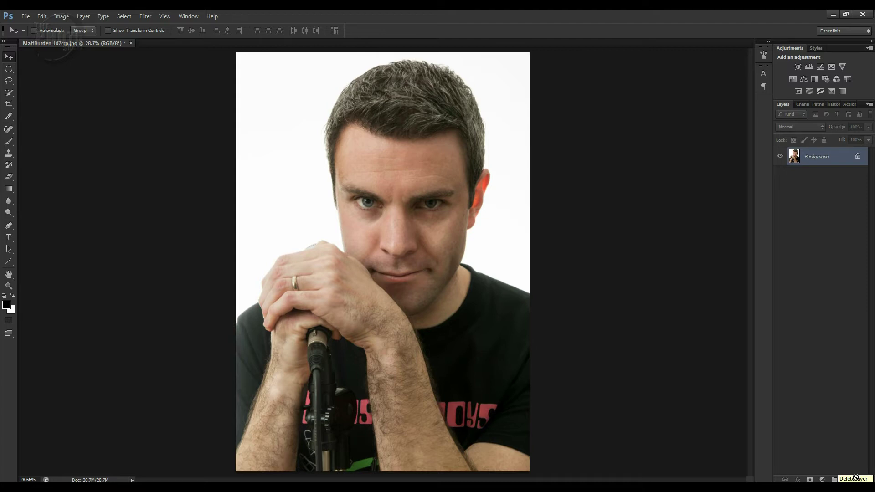
# Step: Duplicate the Background layer and apply Curves to the copy, with the black point moved inward and points at 172→192 and 81→73
pyautogui.hotkey('ctrl', 'j')
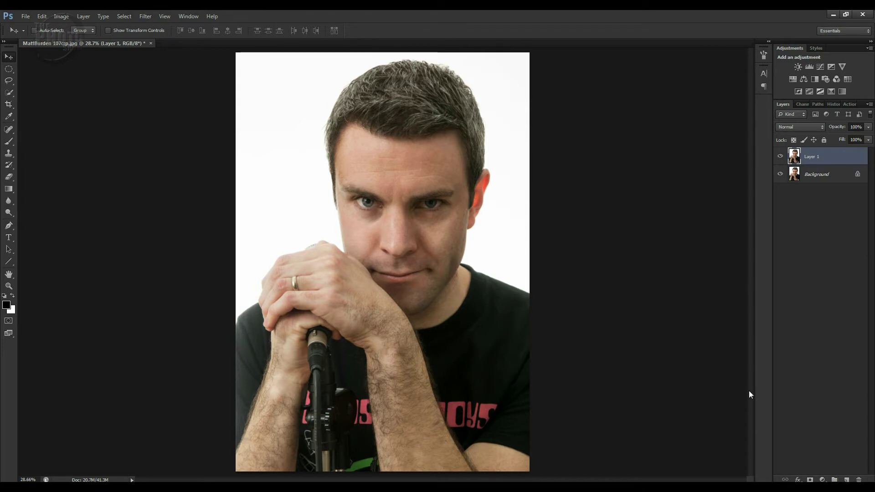
pyautogui.hotkey('ctrl', 'm')
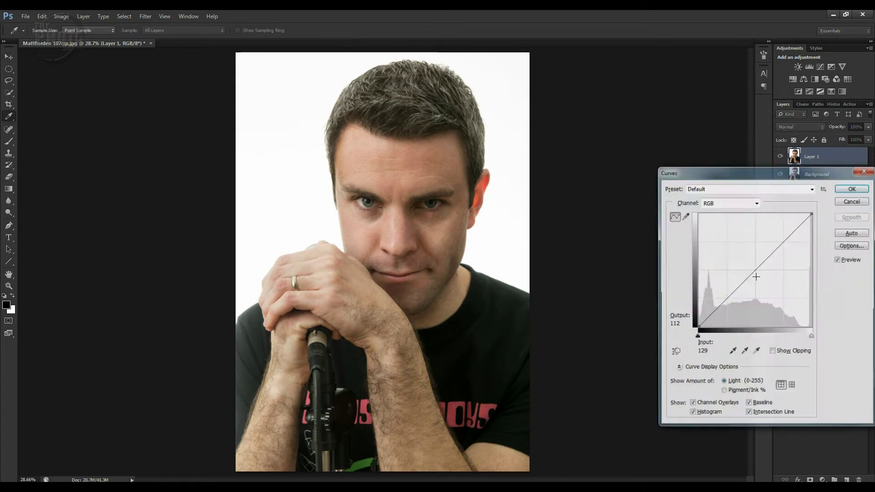
pyautogui.moveTo(741, 175); pyautogui.dragTo(684, 146)
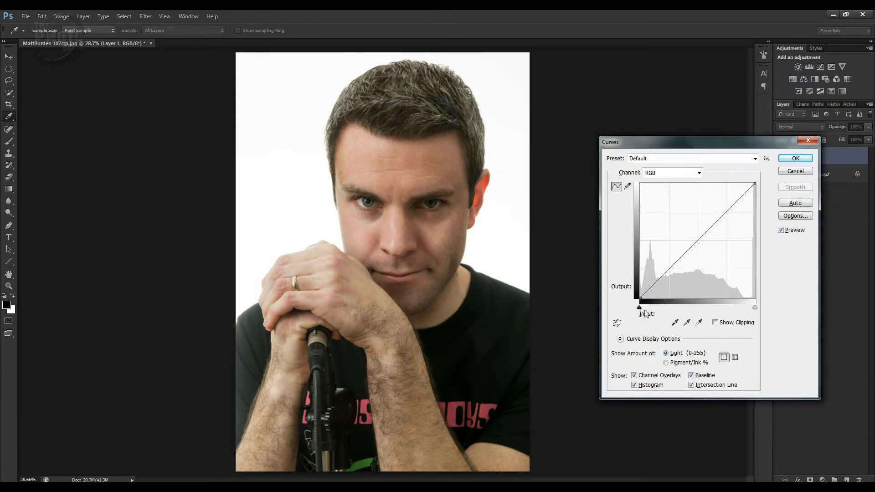
pyautogui.moveTo(639, 308); pyautogui.dragTo(647, 310)
pyautogui.moveTo(726, 214); pyautogui.dragTo(718, 211)
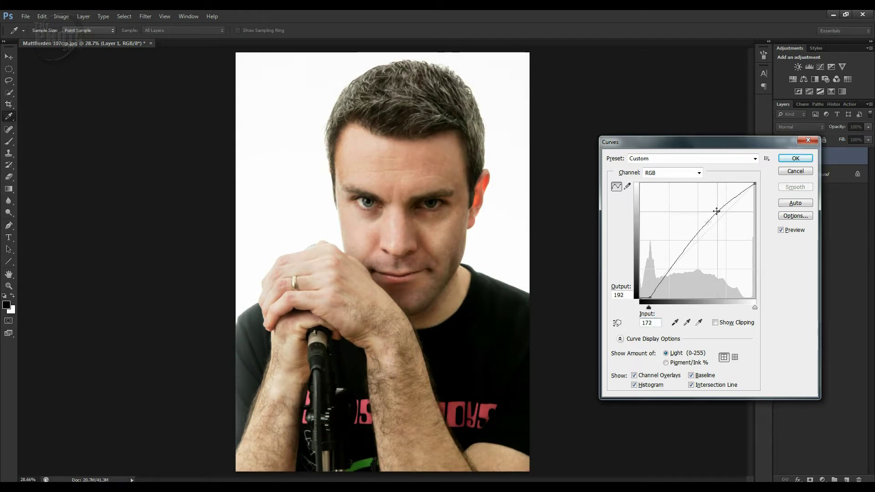
pyautogui.moveTo(671, 269); pyautogui.dragTo(678, 265)
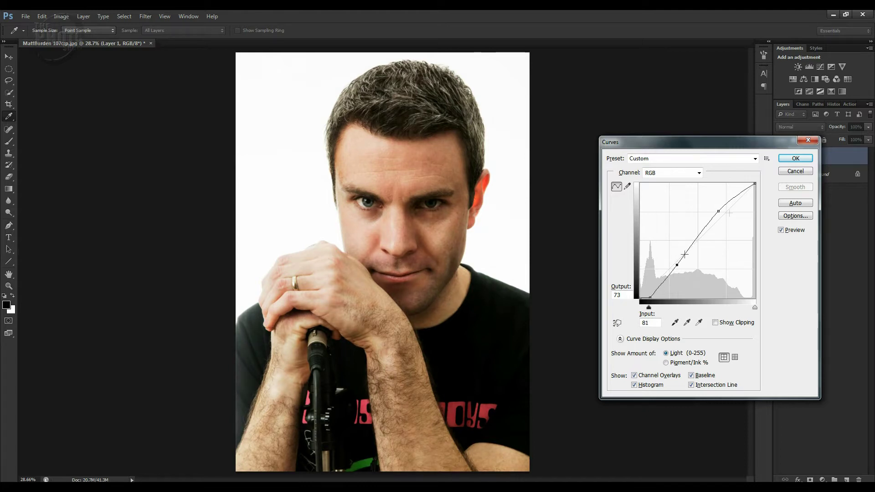
pyautogui.click(785, 159)
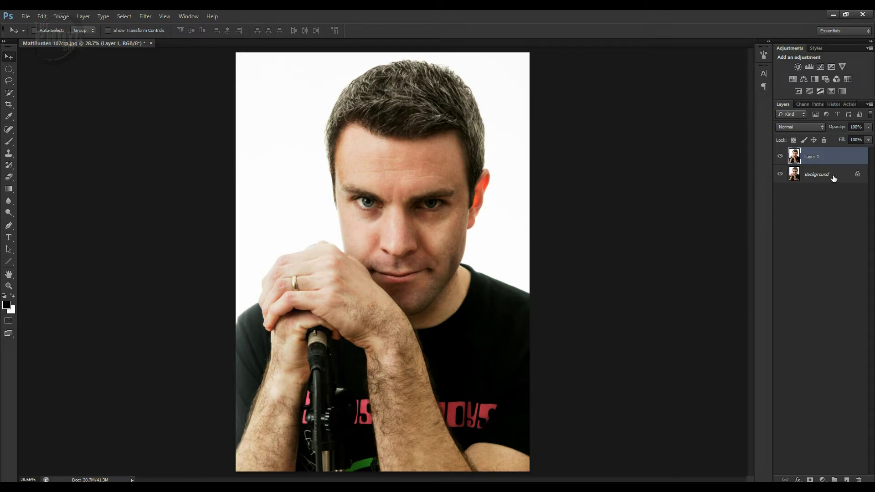
# Step: Add a Vibrance adjustment layer with Saturation -11 and merge it with Layer 1, leaving the Background as a separate layer
pyautogui.click(841, 67)
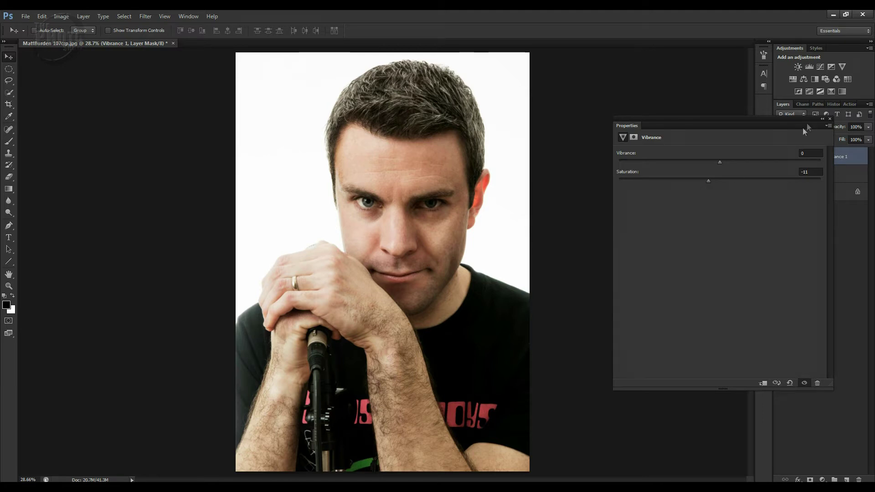
pyautogui.click(830, 119)
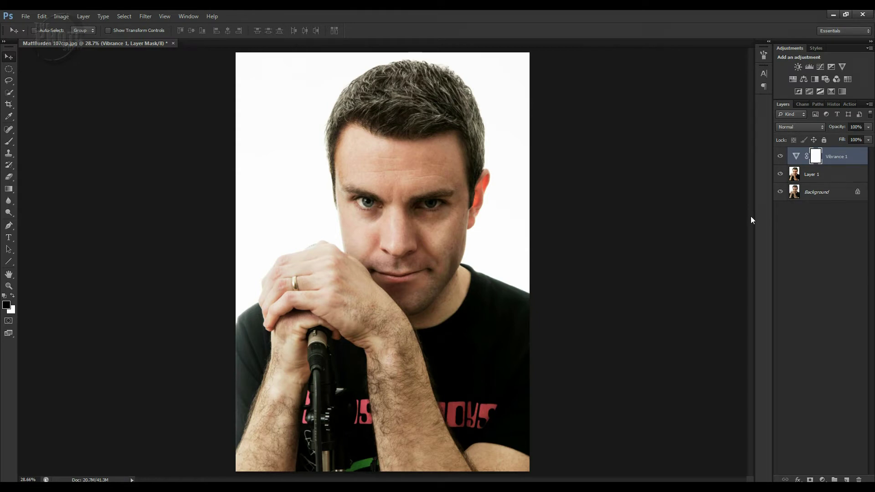
pyautogui.click(780, 192)
pyautogui.hotkey('ctrl', 'shift', 'e')
pyautogui.click(780, 174)
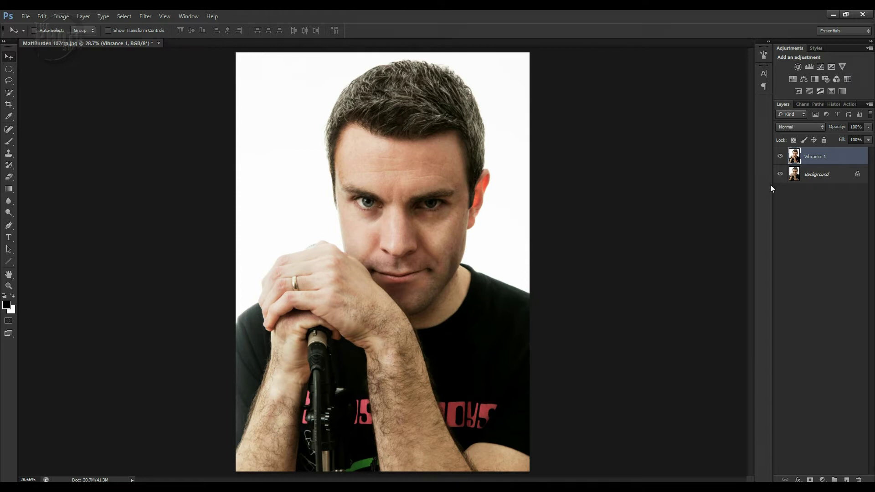
# Step: Duplicate the merged Vibrance 1 layer and apply Reduce Noise to the copy with Strength 9 and all other values at 0%
pyautogui.hotkey('ctrl', 'j')
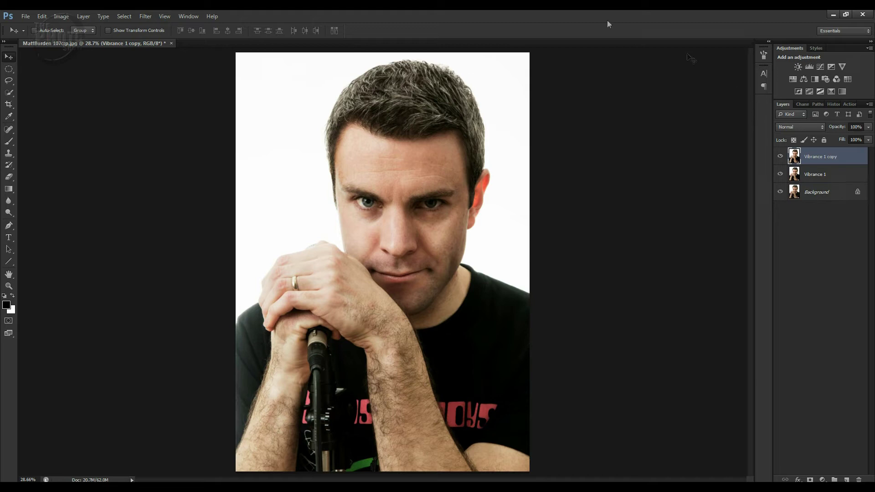
pyautogui.click(142, 19)
pyautogui.moveTo(164, 130)
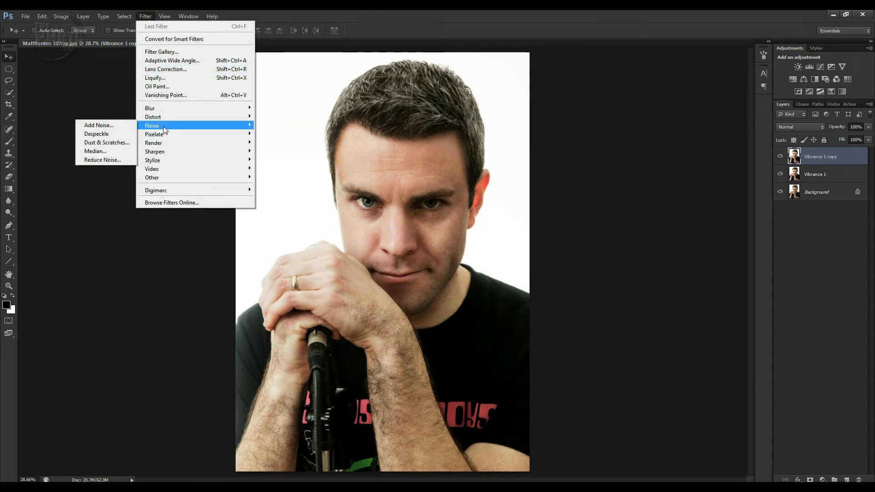
pyautogui.click(113, 163)
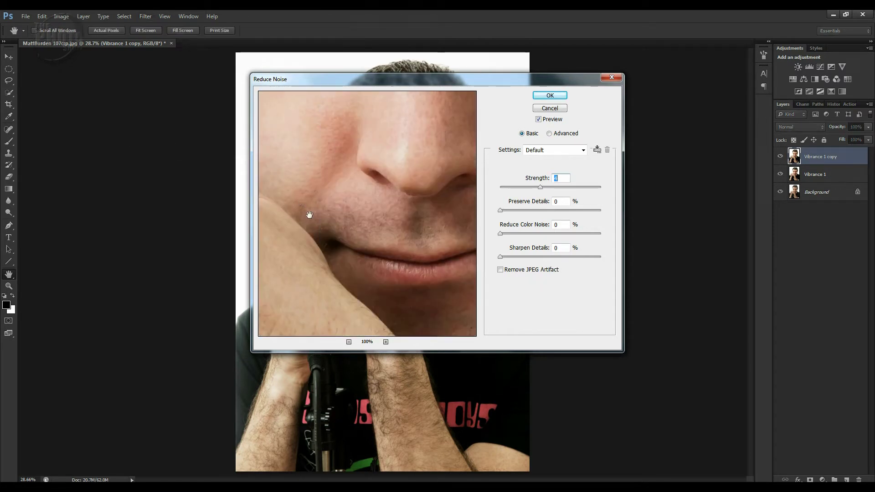
pyautogui.moveTo(391, 213); pyautogui.dragTo(405, 326)
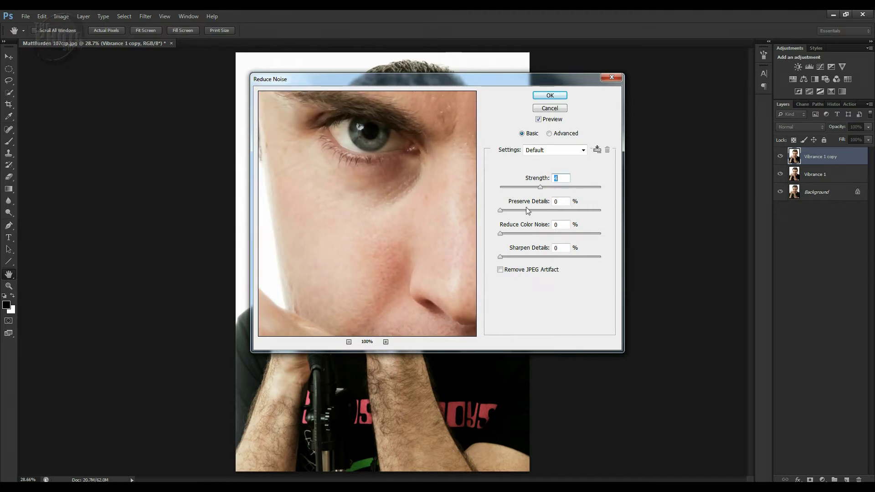
pyautogui.moveTo(539, 189); pyautogui.dragTo(586, 197)
pyautogui.click(402, 217)
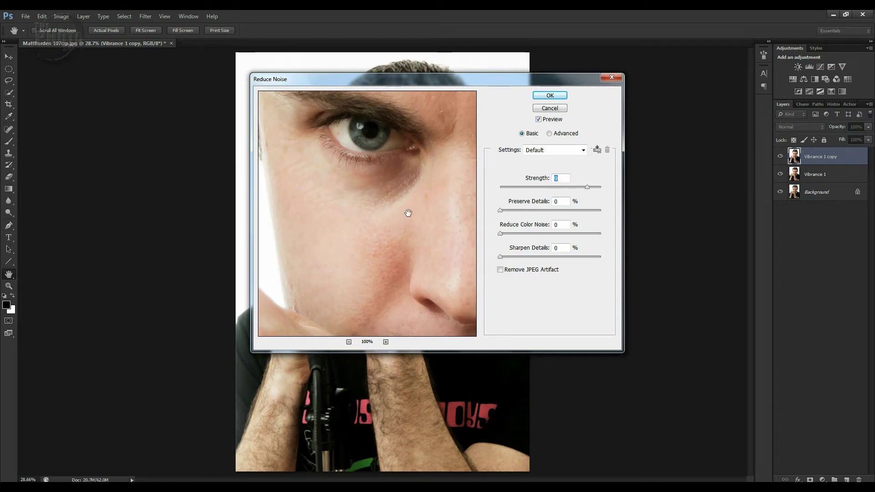
pyautogui.moveTo(406, 214); pyautogui.dragTo(404, 211)
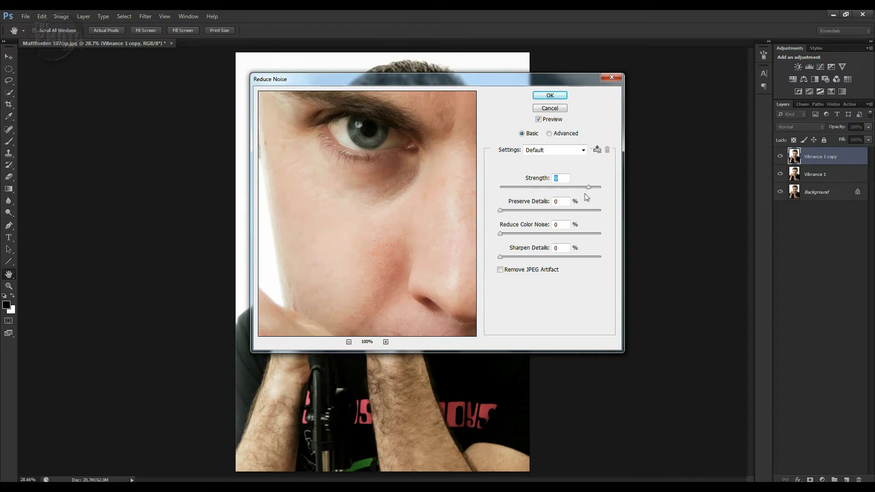
pyautogui.click(558, 97)
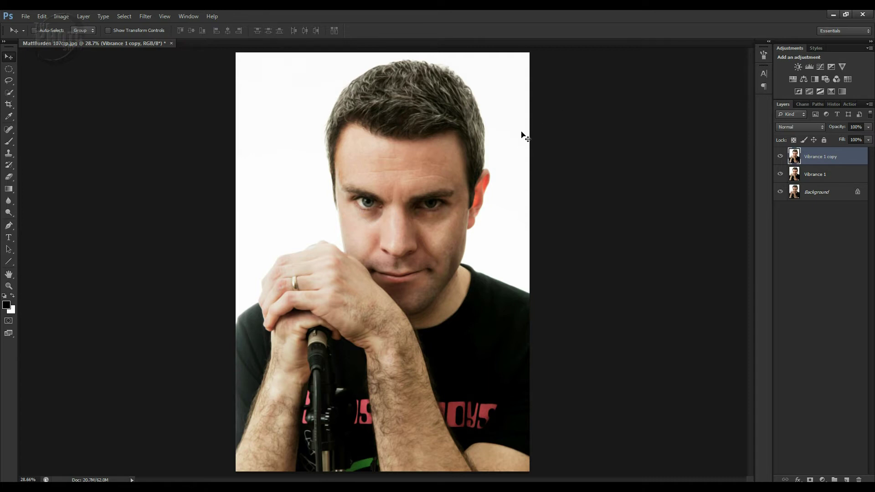
# Step: Apply Reduce Noise a second time to the Vibrance 1 copy layer, with Strength 3 and the remaining values at 0%
pyautogui.click(146, 16)
pyautogui.moveTo(157, 125)
pyautogui.click(118, 157)
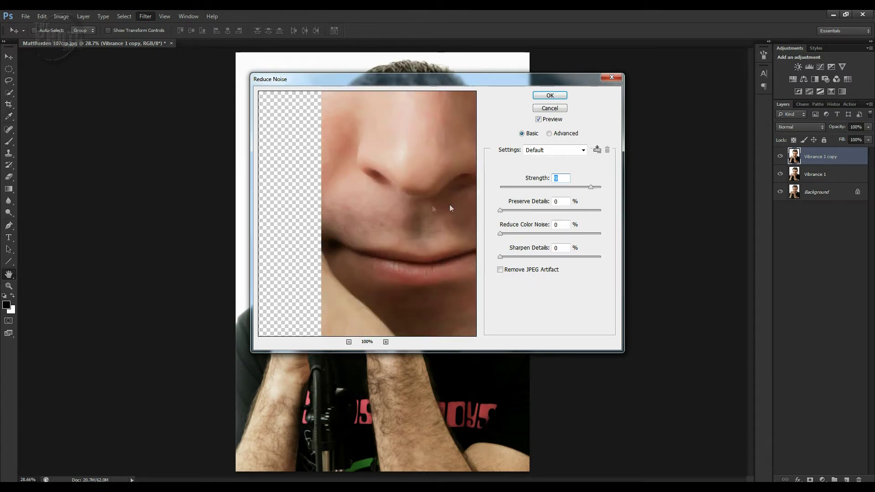
pyautogui.moveTo(371, 187); pyautogui.dragTo(438, 289)
pyautogui.moveTo(586, 188); pyautogui.dragTo(527, 190)
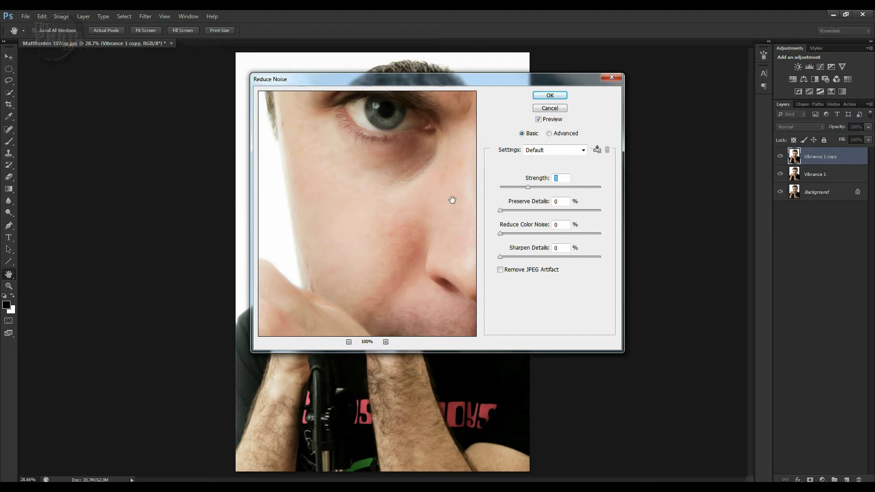
pyautogui.moveTo(532, 190); pyautogui.dragTo(535, 192)
pyautogui.moveTo(409, 195); pyautogui.dragTo(411, 195)
pyautogui.click(550, 96)
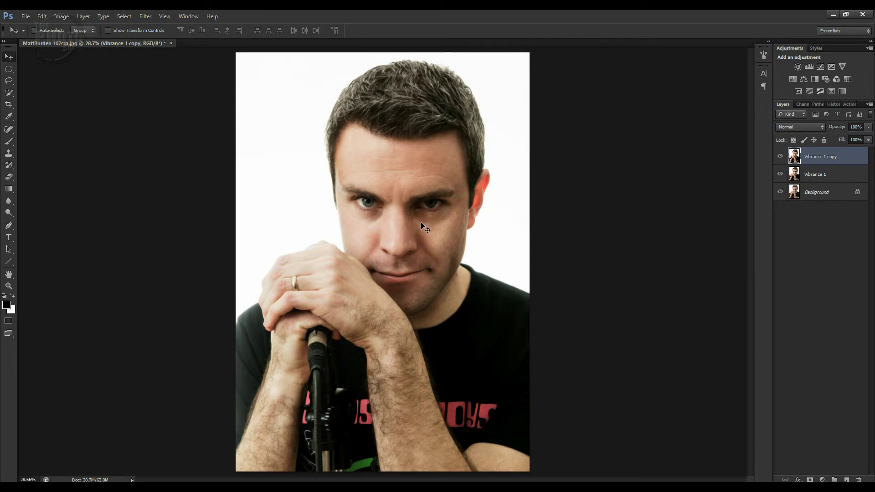
# Step: Examine the face up close, comparing the edited result with the original Background and with the Vibrance 1 copy layer hidden
pyautogui.press('z')
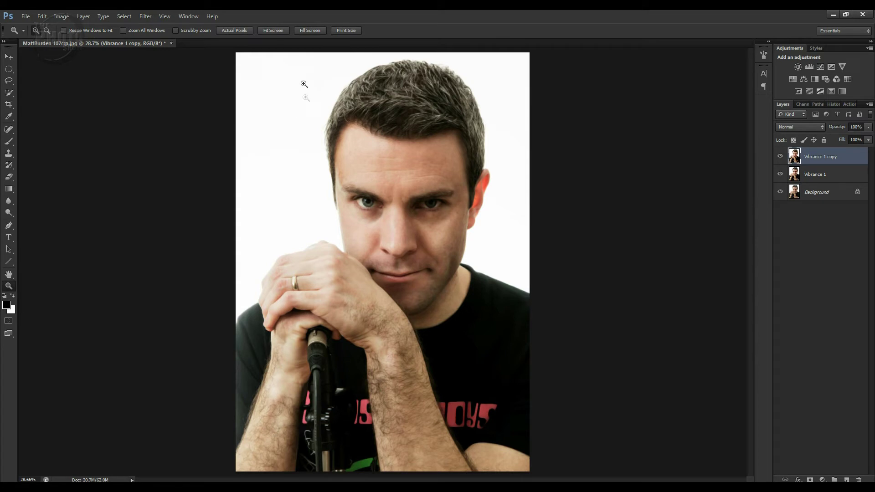
pyautogui.moveTo(278, 55); pyautogui.dragTo(511, 364)
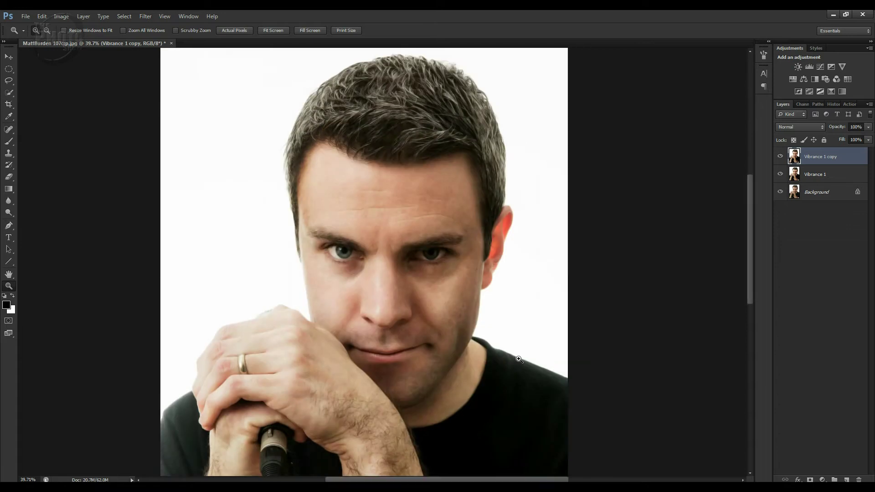
pyautogui.click(467, 318)
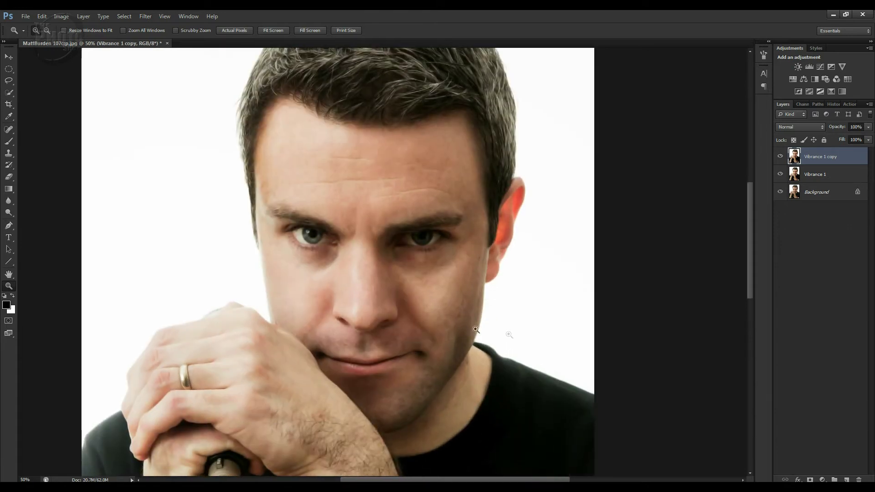
pyautogui.keyDown('alt'); pyautogui.click(781, 192); pyautogui.keyUp('alt')
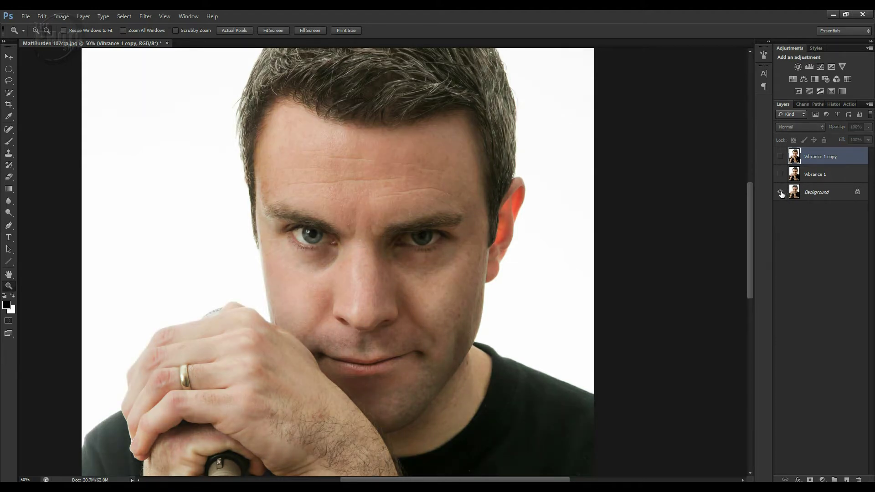
pyautogui.keyDown('alt'); pyautogui.click(781, 192); pyautogui.keyUp('alt')
pyautogui.keyDown('alt'); pyautogui.click(781, 192); pyautogui.keyUp('alt')
pyautogui.keyDown('alt'); pyautogui.click(781, 193); pyautogui.keyUp('alt')
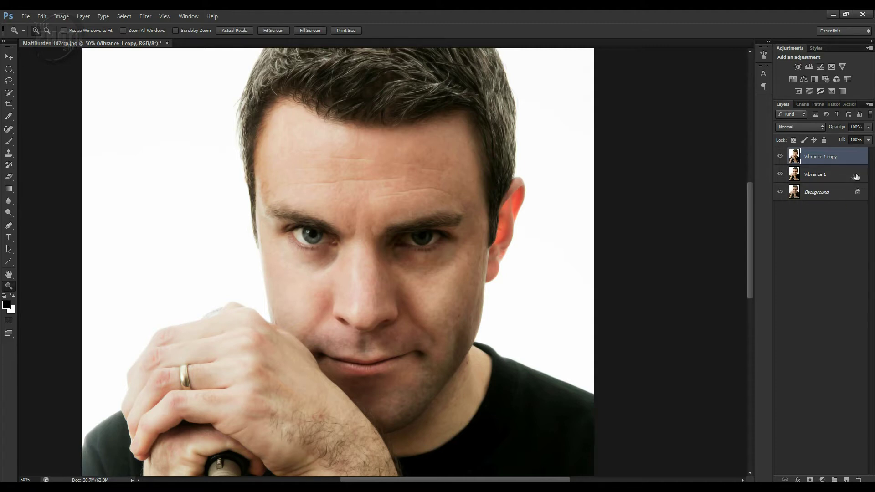
pyautogui.click(781, 157)
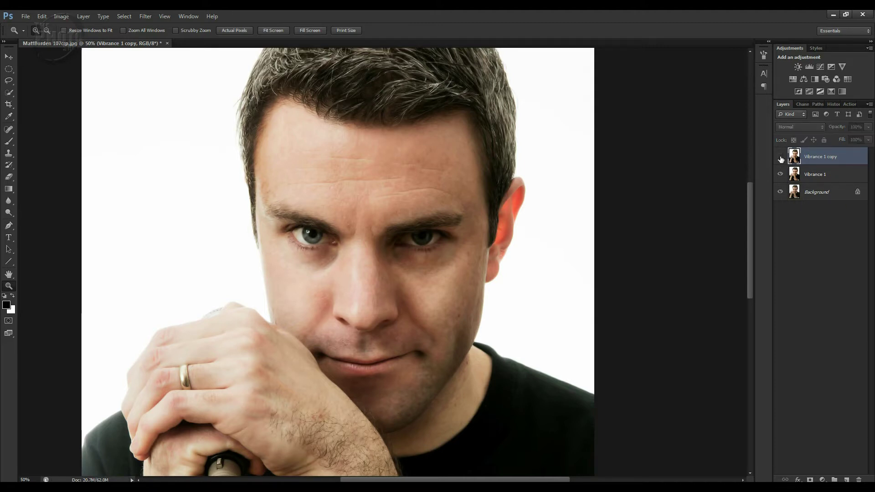
pyautogui.click(780, 157)
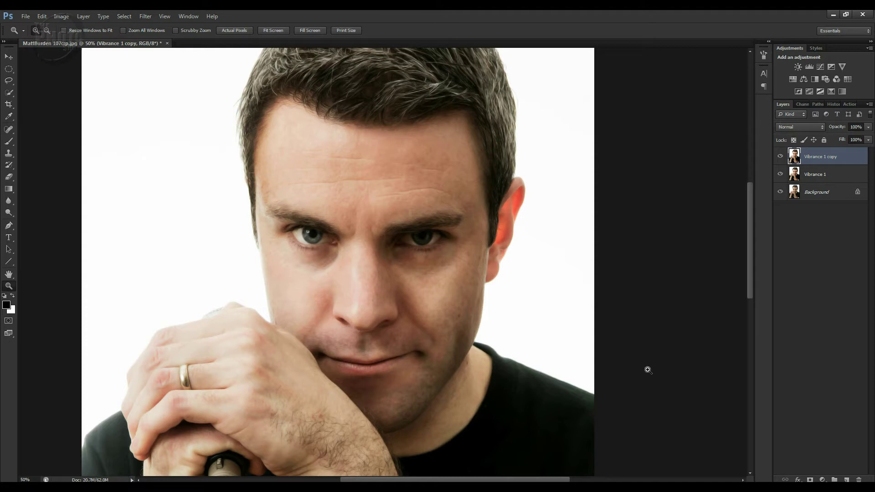
# Step: Add a layer mask to the Vibrance 1 copy layer and paint black over the eyes with the 50 px Brush
pyautogui.click(810, 479)
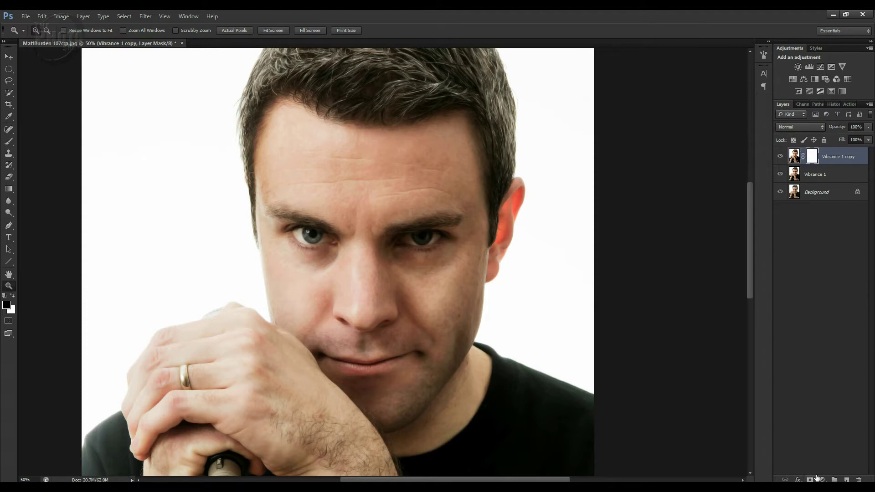
pyautogui.press('b')
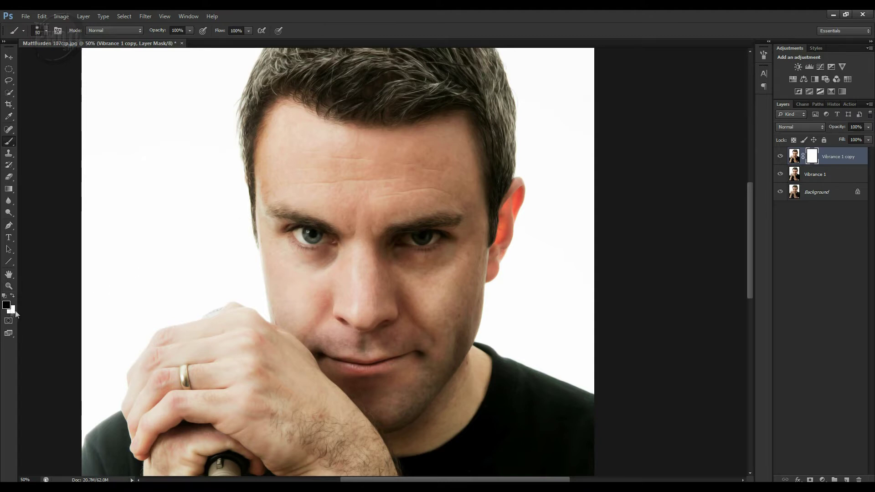
pyautogui.click(316, 234)
# Step: Enlarge the Brush to 150 px and paint black on the layer mask over the man's hair
pyautogui.moveTo(749, 224); pyautogui.dragTo(750, 186)
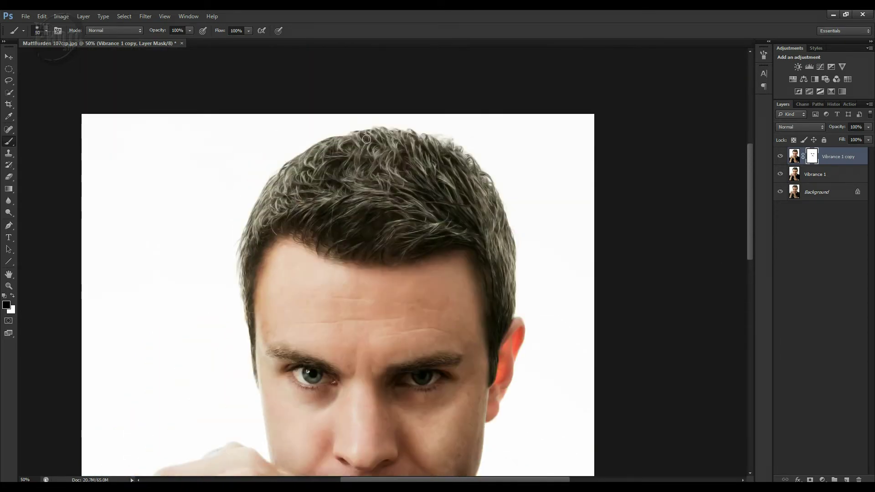
pyautogui.press(']')
pyautogui.press(']')
pyautogui.press(']')
pyautogui.press(']')
pyautogui.press(']')
pyautogui.press(']')
pyautogui.press(']')
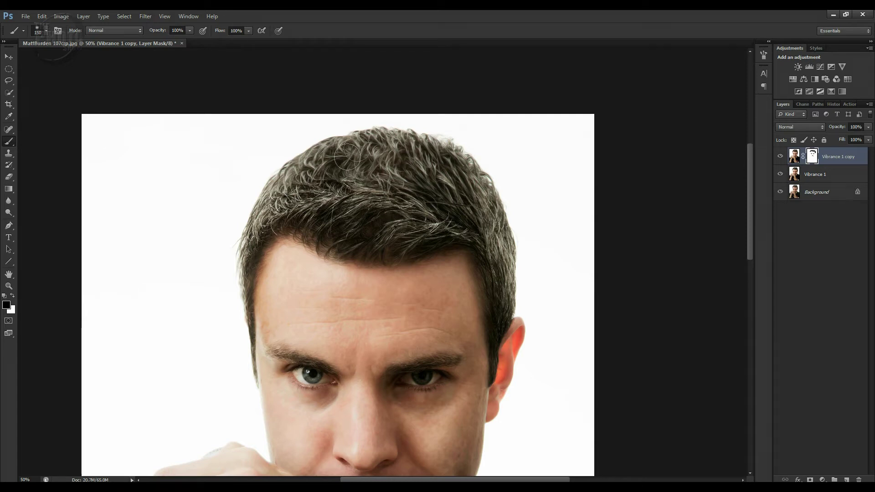
# Step: Compare the portrait with the Vibrance 1 layer and the masked Vibrance 1 copy layer hidden and shown
pyautogui.click(779, 176)
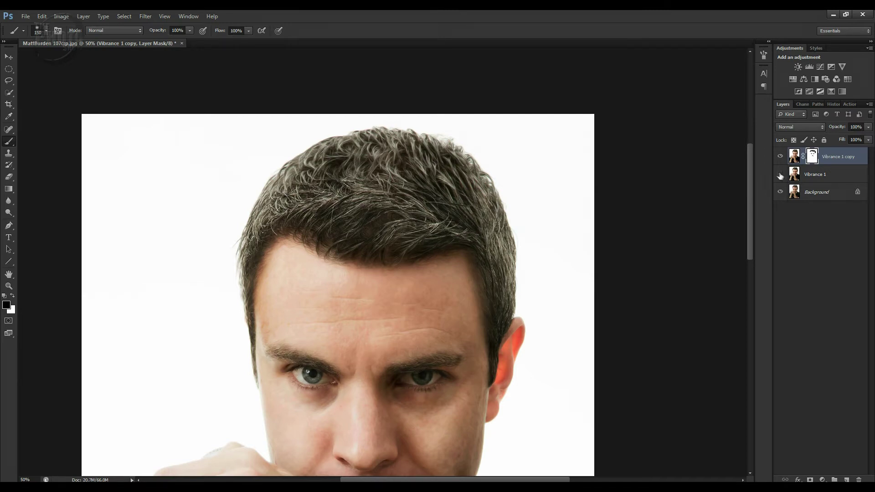
pyautogui.click(779, 157)
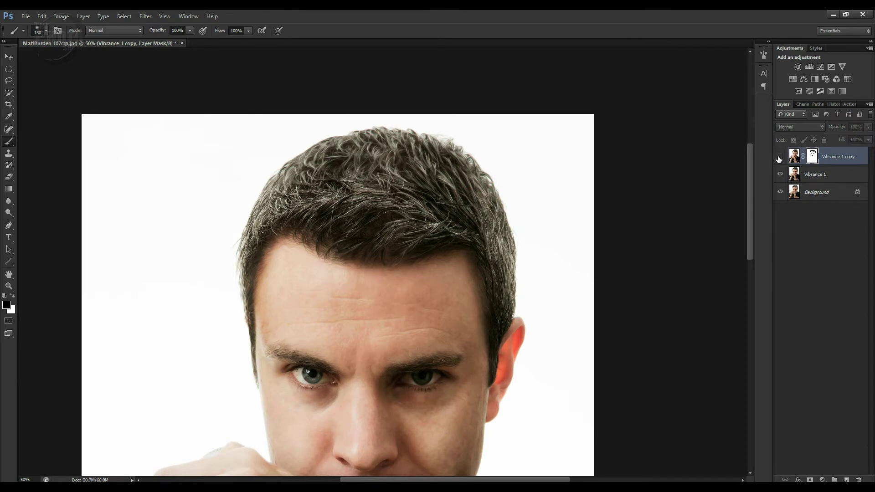
pyautogui.click(779, 157)
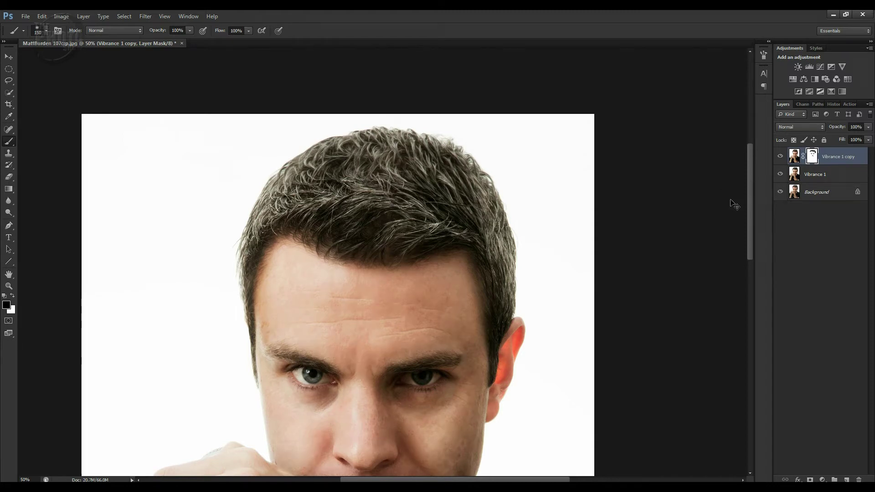
# Step: Merge the masked Vibrance 1 copy layer with the Vibrance 1 layer beneath it, keeping the hidden Background separate
pyautogui.hotkey('ctrl', '0')
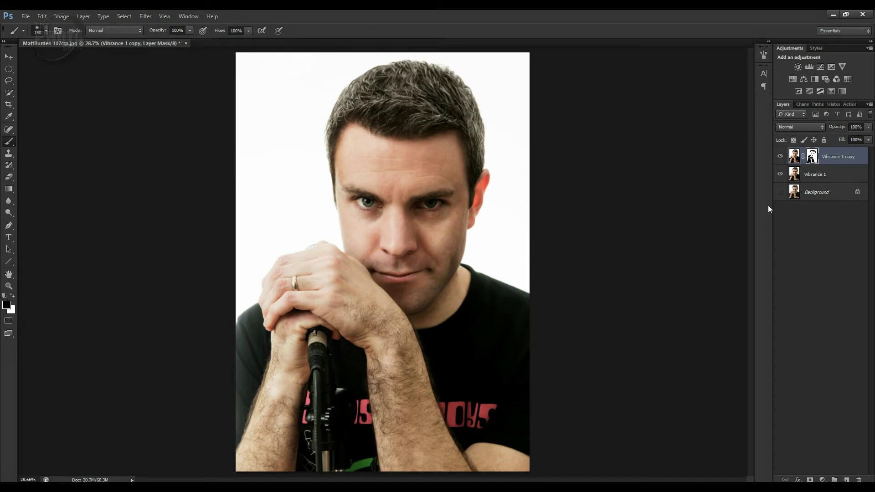
pyautogui.hotkey('ctrl', 'e')
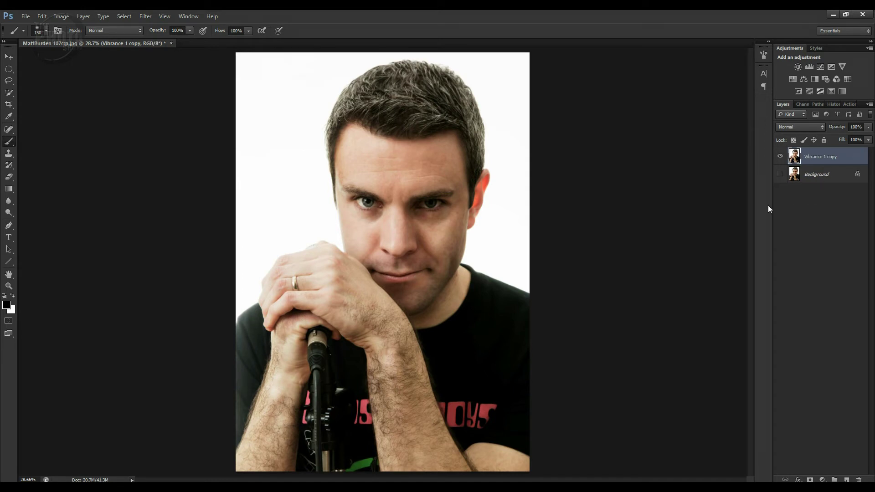
# Step: Duplicate the Vibrance 1 copy layer, then hide the duplicate and make the original layer beneath it active
pyautogui.hotkey('ctrl', 'j')
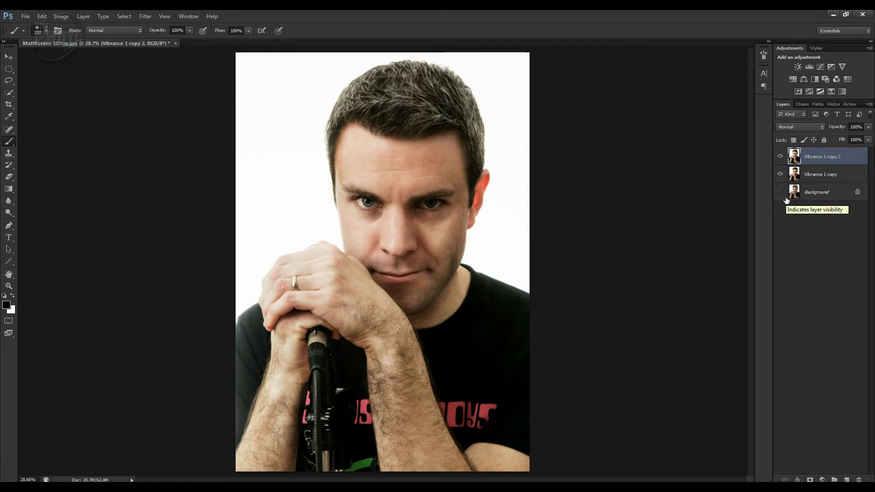
pyautogui.press('z')
pyautogui.moveTo(308, 114); pyautogui.dragTo(312, 116)
pyautogui.moveTo(468, 301); pyautogui.dragTo(496, 291)
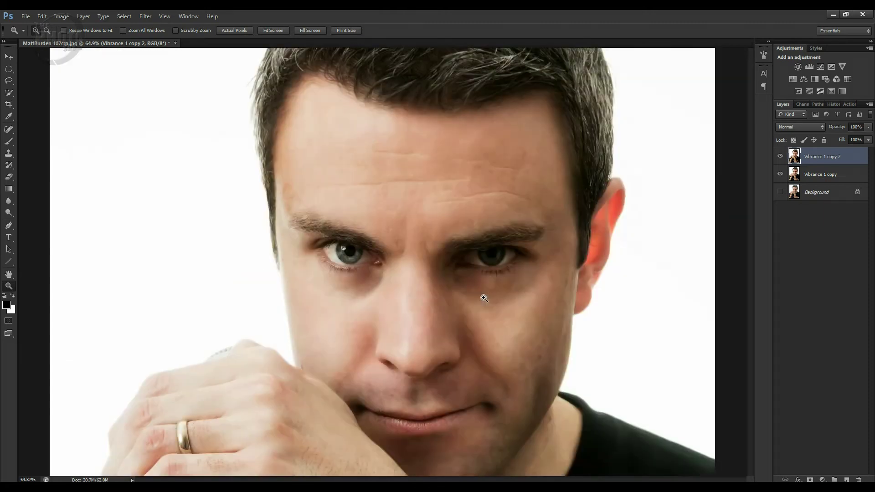
pyautogui.click(837, 177)
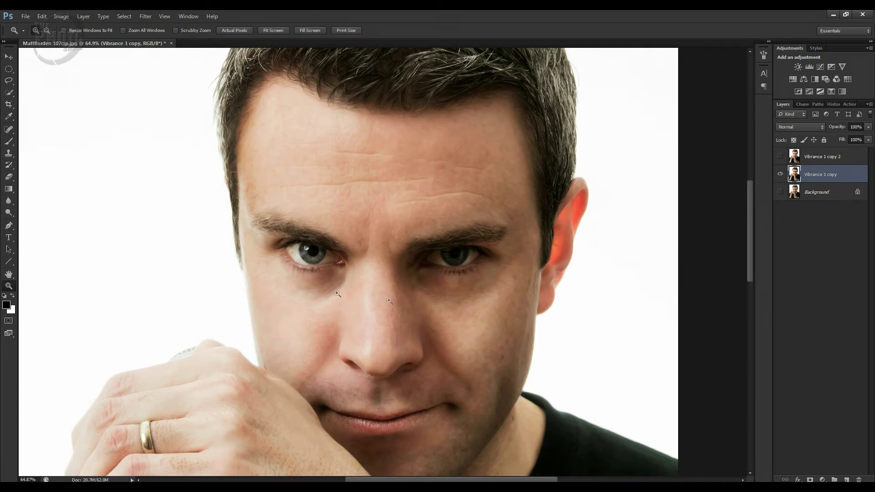
# Step: Select the iris of the man's right eye with the Elliptical Marquee and apply Hue/Saturation with hue +28 and saturation +18
pyautogui.click(9, 69)
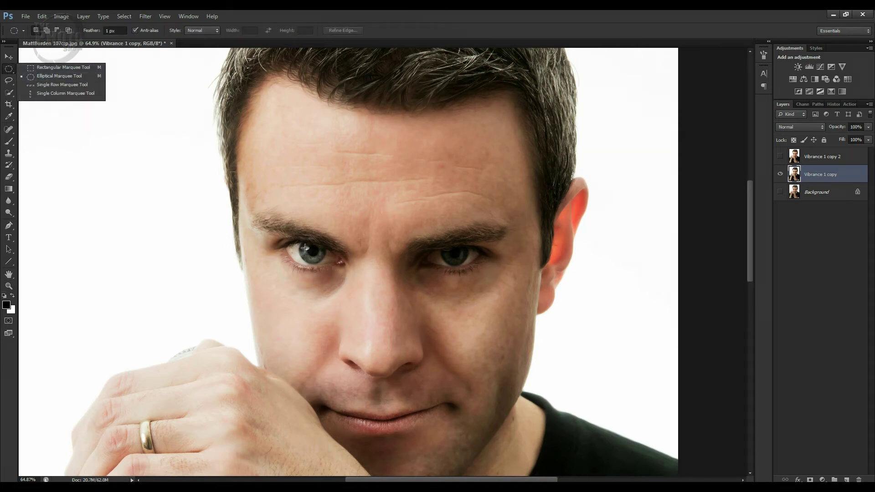
pyautogui.moveTo(299, 237); pyautogui.dragTo(322, 271)
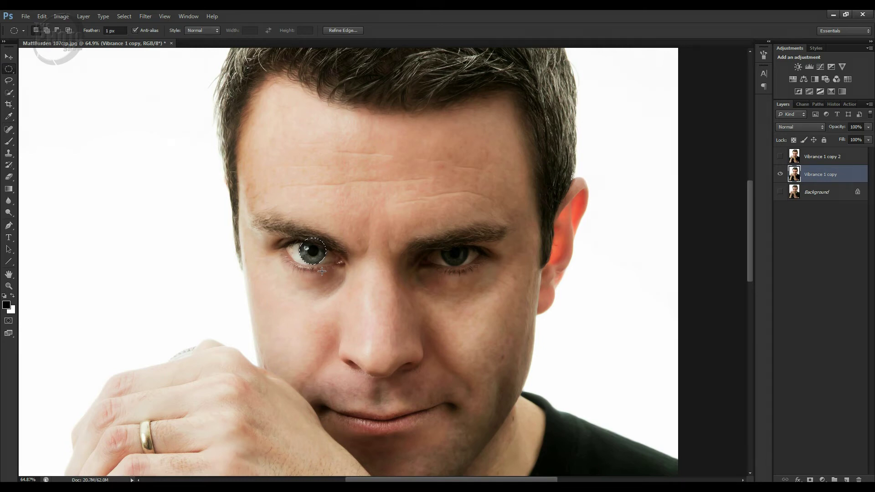
pyautogui.hotkey('ctrl', 'u')
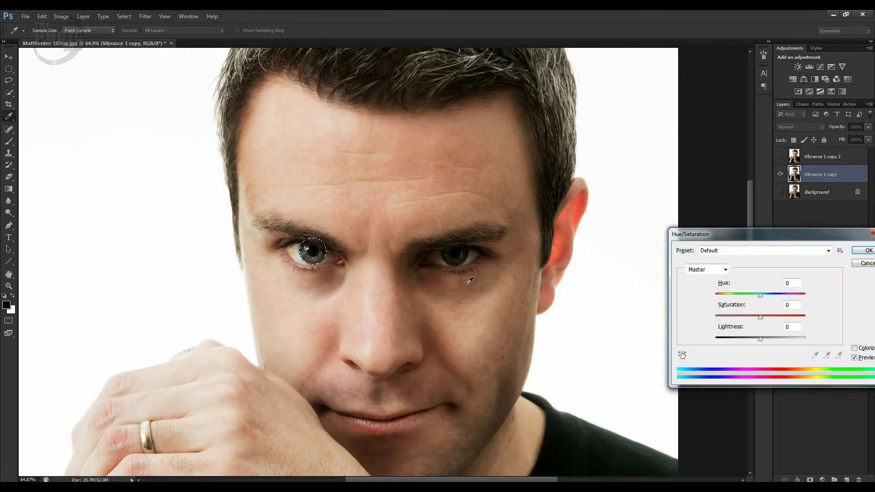
pyautogui.moveTo(749, 235); pyautogui.dragTo(661, 213)
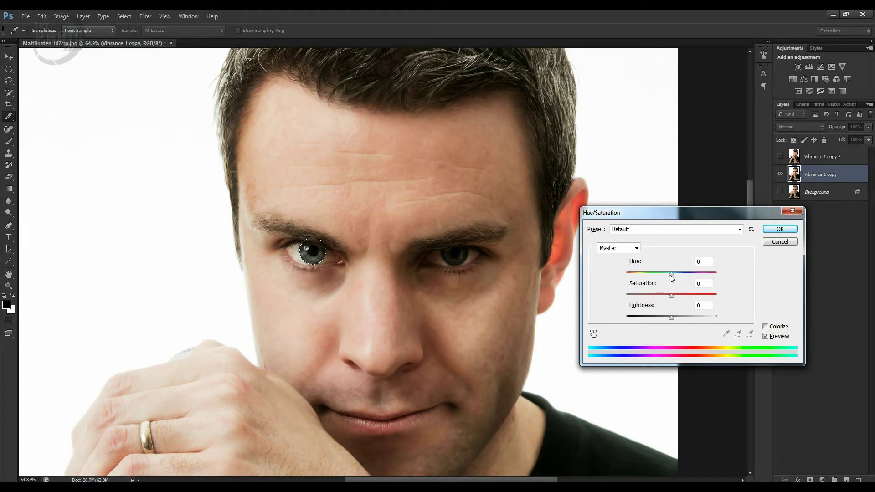
pyautogui.moveTo(672, 273); pyautogui.dragTo(631, 286)
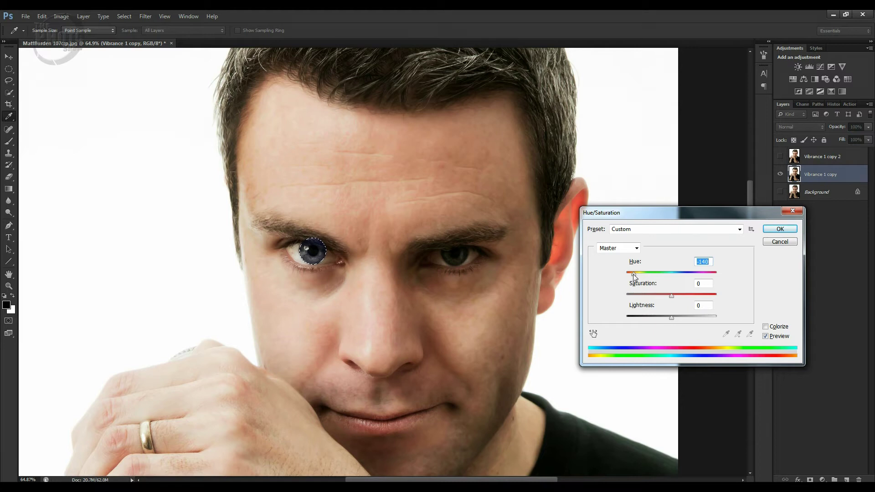
pyautogui.moveTo(633, 274); pyautogui.dragTo(673, 278)
pyautogui.press('Down')
pyautogui.press('Down')
pyautogui.press('Down')
pyautogui.press('Down')
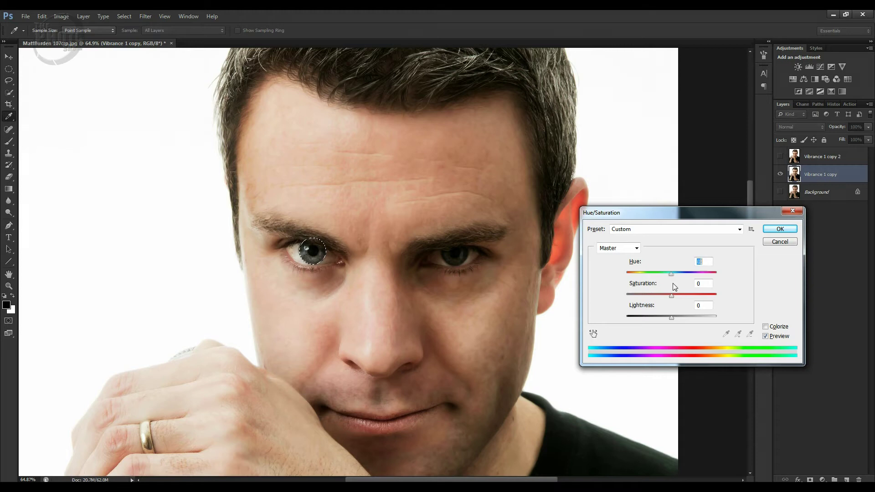
pyautogui.moveTo(671, 274)
pyautogui.mouseDown()
pyautogui.moveTo(714, 278)
pyautogui.moveTo(628, 274)
pyautogui.moveTo(660, 279)
pyautogui.mouseUp()
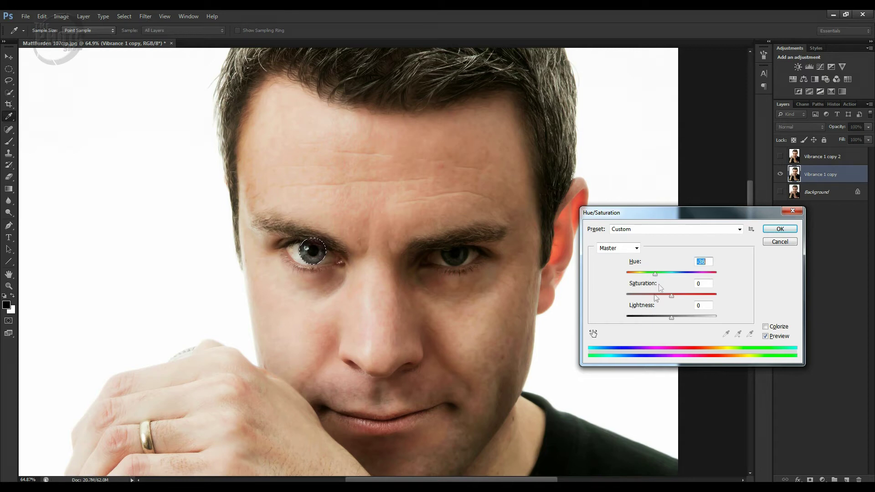
pyautogui.moveTo(671, 295); pyautogui.dragTo(683, 278)
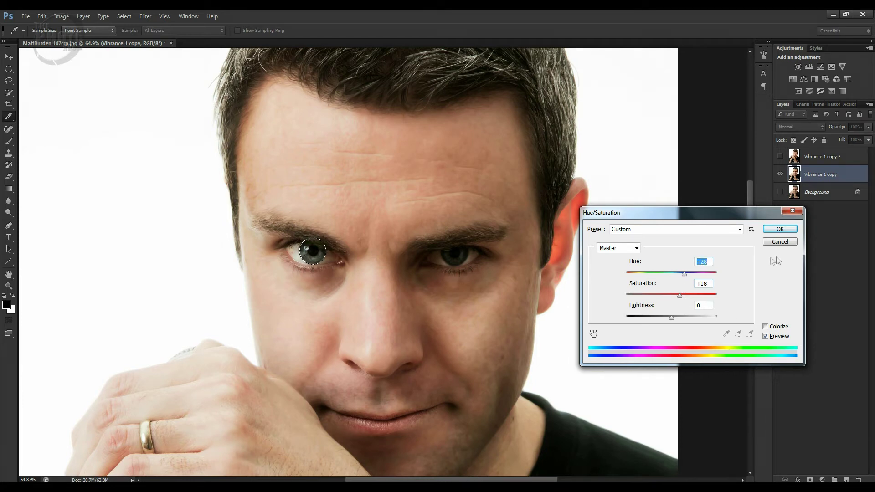
pyautogui.click(779, 229)
# Step: Move the elliptical selection onto the other iris, apply Hue/Saturation with hue +15 and saturation +10, and deselect
pyautogui.press('m')
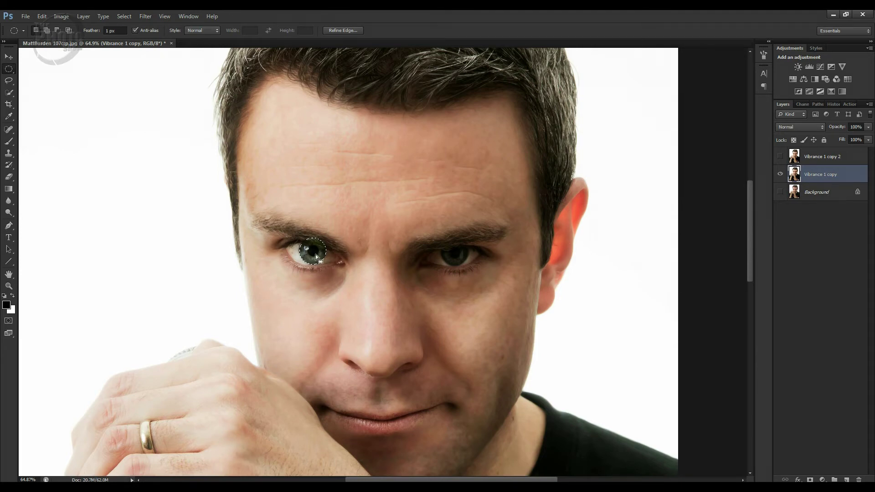
pyautogui.moveTo(338, 259); pyautogui.dragTo(448, 261)
pyautogui.moveTo(454, 263)
pyautogui.mouseDown()
pyautogui.moveTo(445, 265)
pyautogui.moveTo(456, 265)
pyautogui.mouseUp()
pyautogui.hotkey('ctrl', 'u')
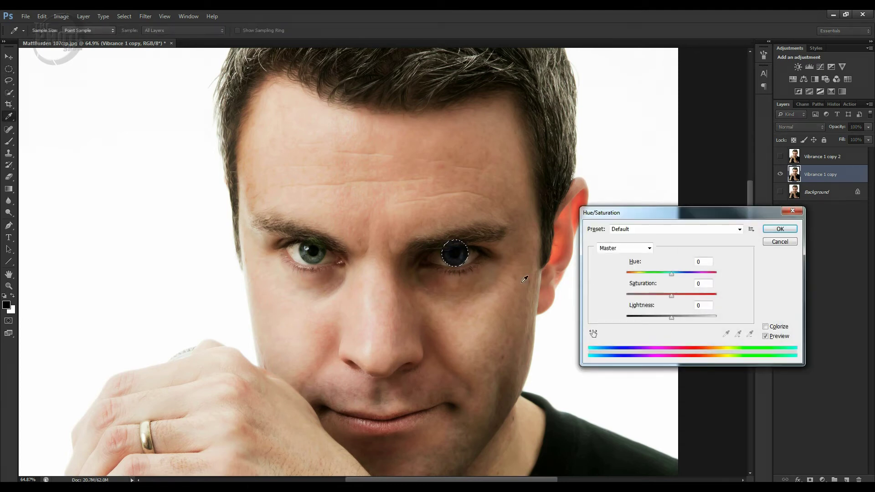
pyautogui.moveTo(673, 274); pyautogui.dragTo(676, 295)
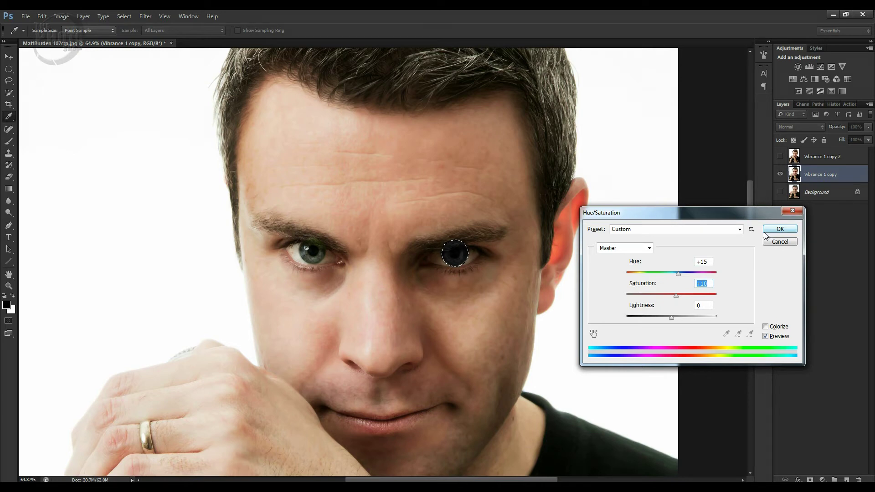
pyautogui.click(791, 229)
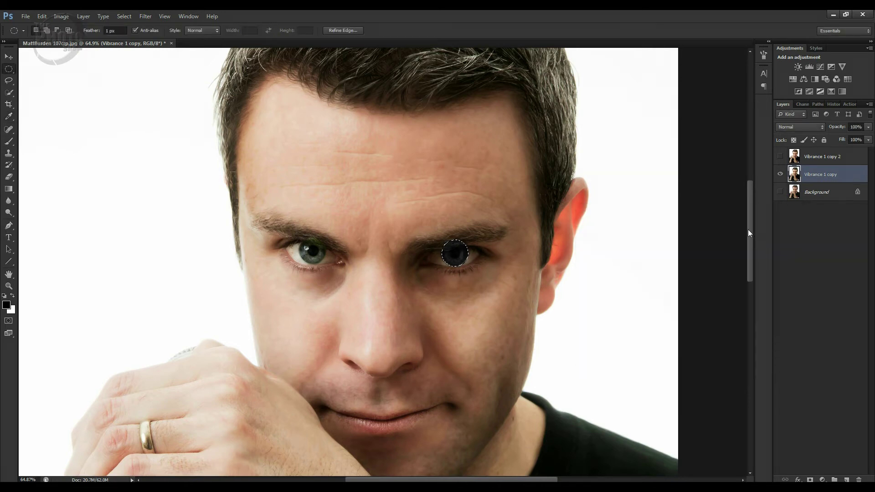
pyautogui.hotkey('ctrl', 'd')
# Step: Make the Vibrance 1 copy 2 layer active and visible, comparing the eye colour with that layer hidden and shown
pyautogui.click(827, 159)
pyautogui.click(781, 157)
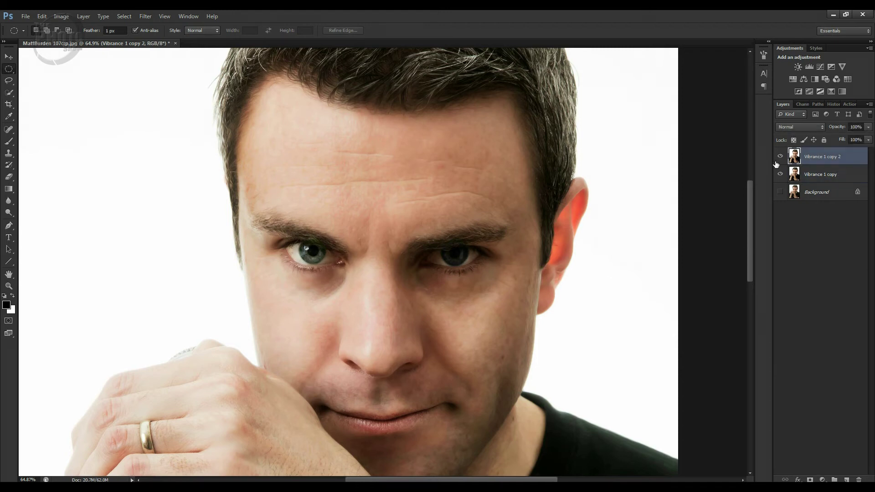
pyautogui.click(780, 158)
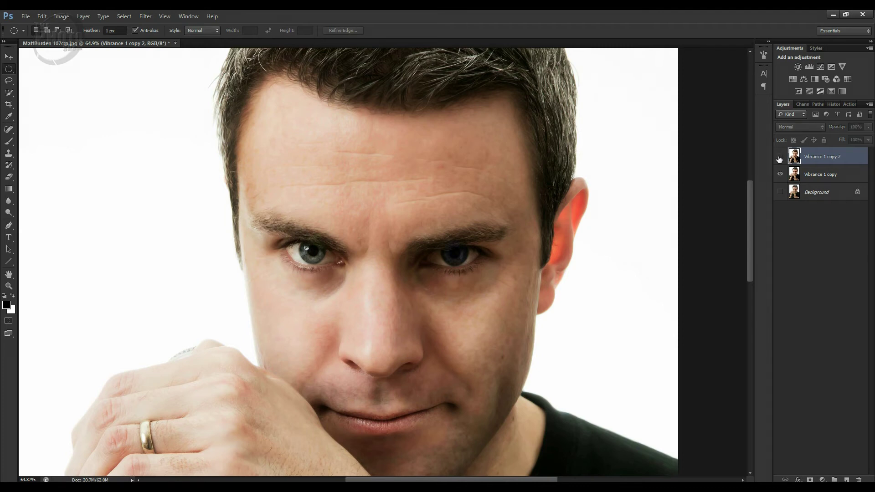
pyautogui.click(780, 157)
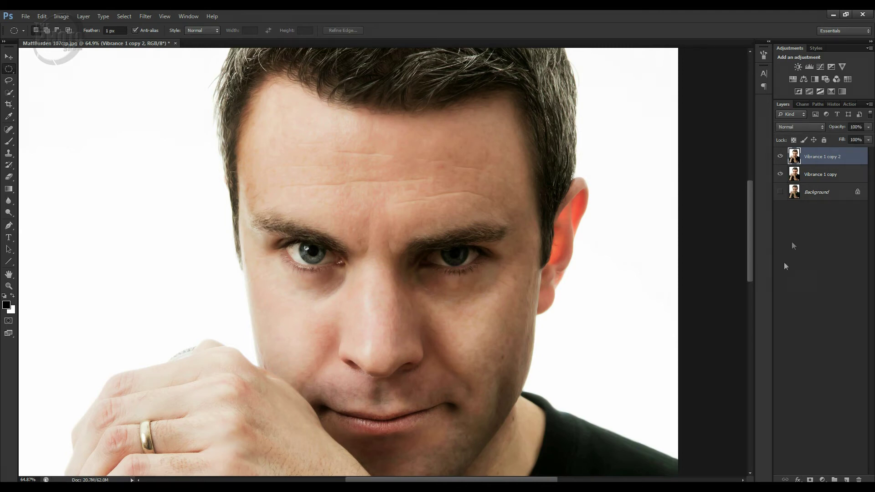
# Step: Add a layer mask to the Vibrance 1 copy 2 layer and paint black over both irises with a 45 px Brush
pyautogui.click(809, 479)
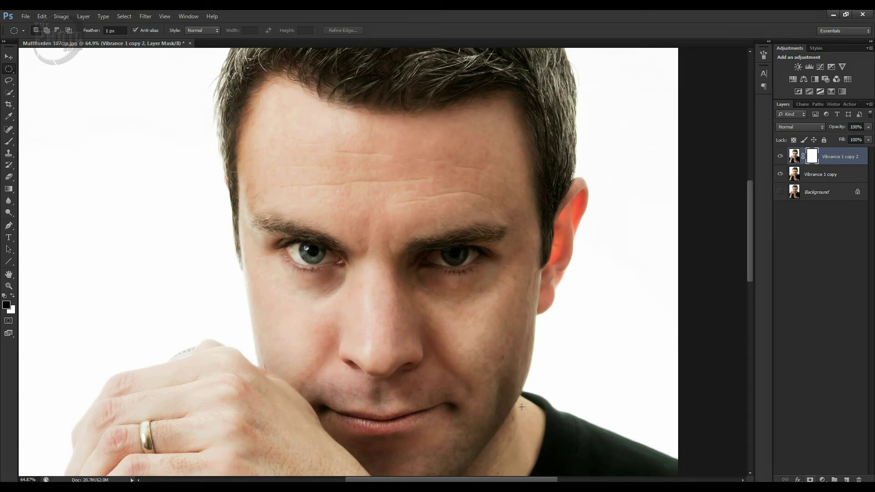
pyautogui.press('b')
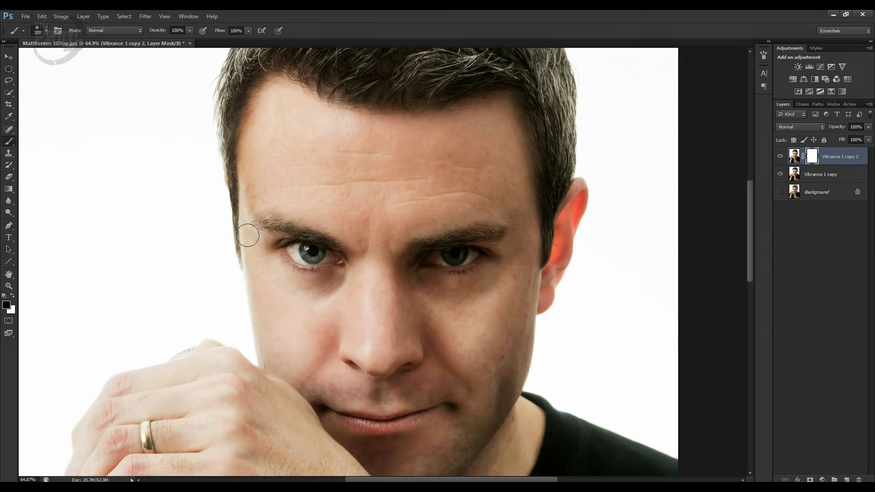
pyautogui.press('[')
pyautogui.press('[')
pyautogui.press('[')
pyautogui.press('[')
pyautogui.press('[')
pyautogui.press('[')
pyautogui.moveTo(308, 258)
pyautogui.mouseDown()
pyautogui.moveTo(303, 256)
pyautogui.moveTo(305, 244)
pyautogui.moveTo(325, 244)
pyautogui.moveTo(311, 240)
pyautogui.moveTo(319, 258)
pyautogui.mouseUp()
pyautogui.moveTo(449, 264)
pyautogui.mouseDown()
pyautogui.moveTo(466, 252)
pyautogui.moveTo(456, 265)
pyautogui.moveTo(446, 257)
pyautogui.moveTo(465, 251)
pyautogui.moveTo(444, 253)
pyautogui.moveTo(454, 264)
pyautogui.moveTo(440, 252)
pyautogui.mouseUp()
# Step: Merge the masked Vibrance 1 copy 2 layer with the Vibrance 1 copy layer, keeping the hidden Background separate
pyautogui.hotkey('ctrl', 'shift', 'e')
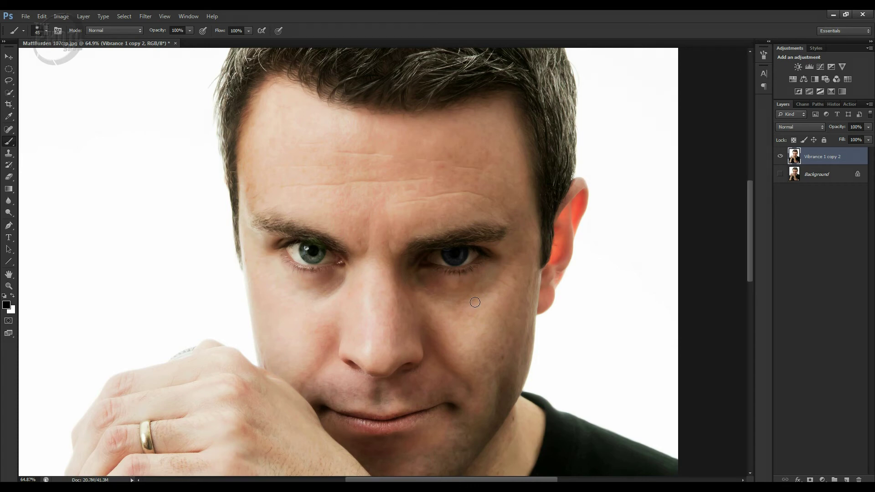
pyautogui.hotkey('ctrl', '0')
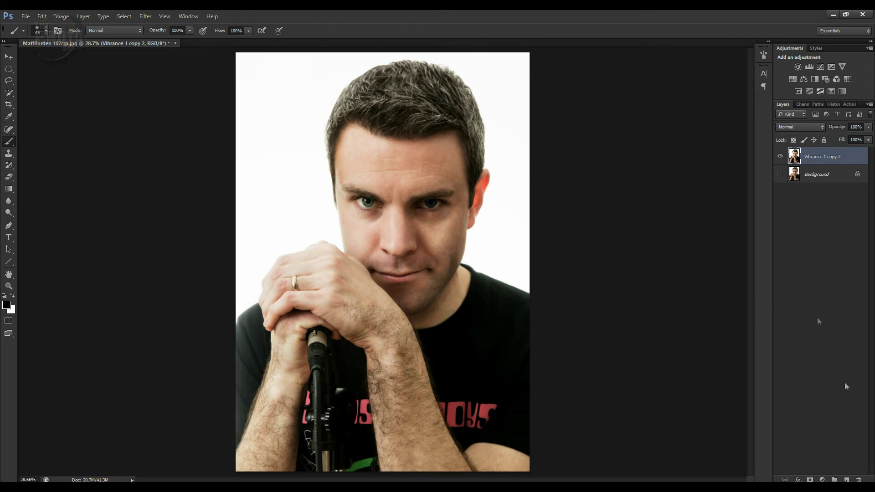
# Step: Add a new layer above Vibrance 1 copy 2 and fill it with 50% Gray
pyautogui.click(849, 479)
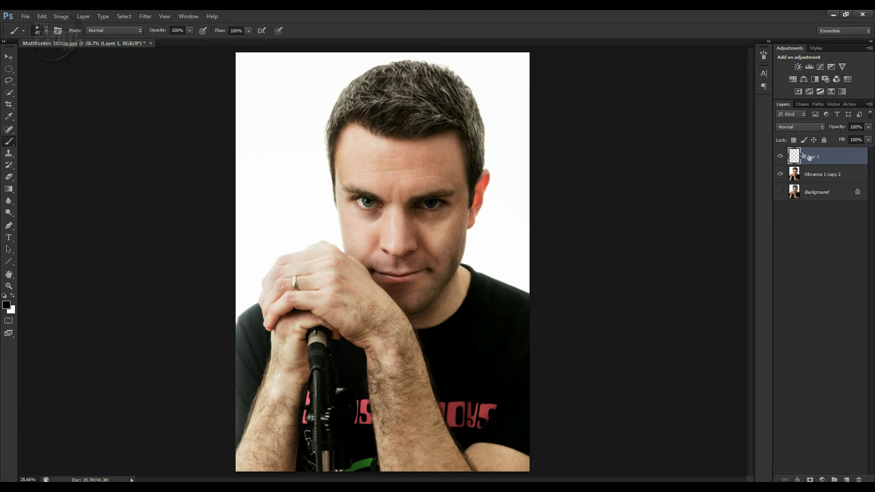
pyautogui.click(41, 17)
pyautogui.click(63, 150)
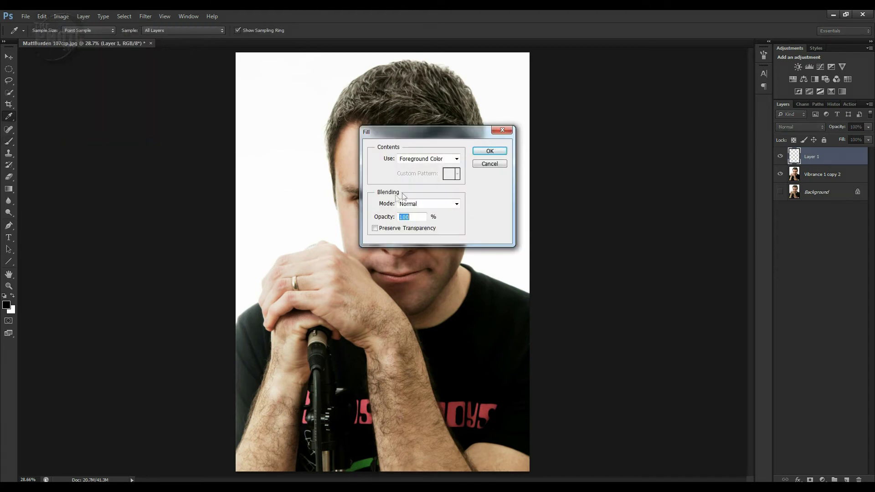
pyautogui.click(456, 158)
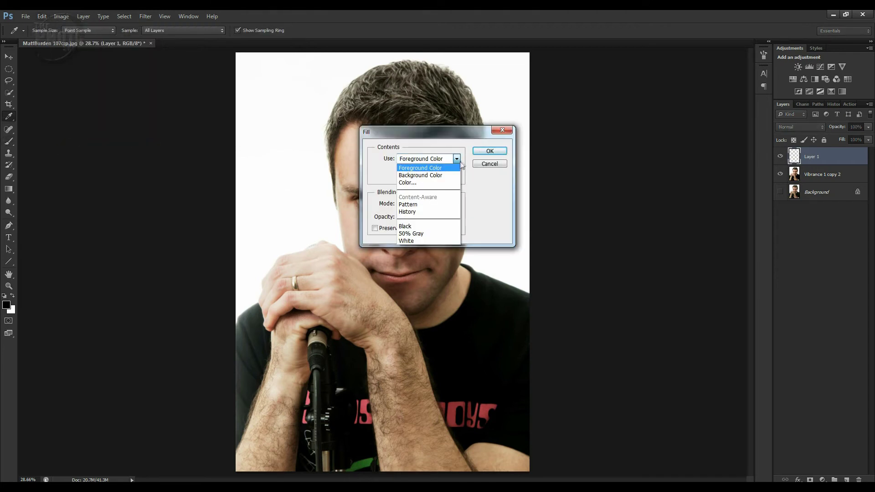
pyautogui.click(417, 234)
pyautogui.click(488, 152)
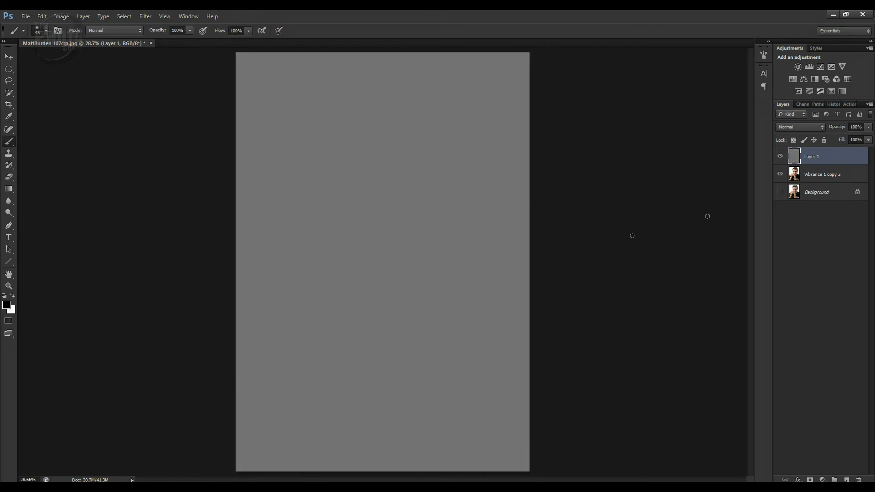
# Step: Set the gray layer's blend mode to Overlay and compare the portrait with the layer hidden and shown
pyautogui.click(799, 127)
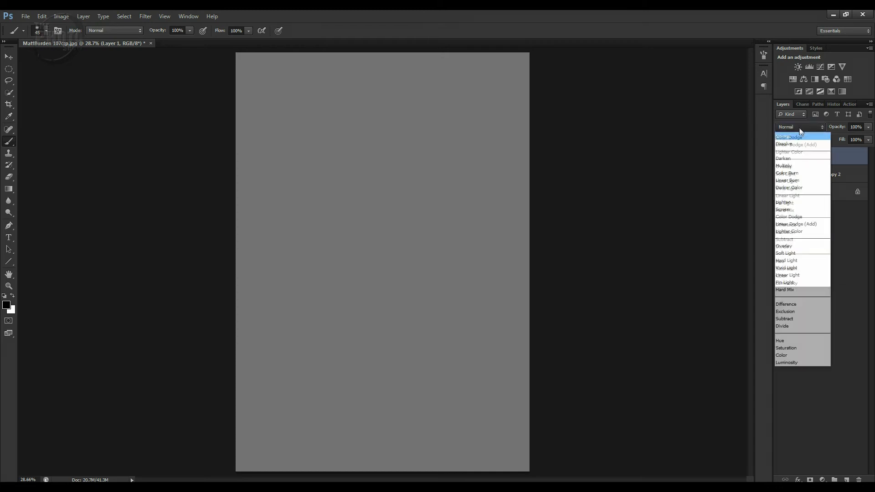
pyautogui.click(790, 246)
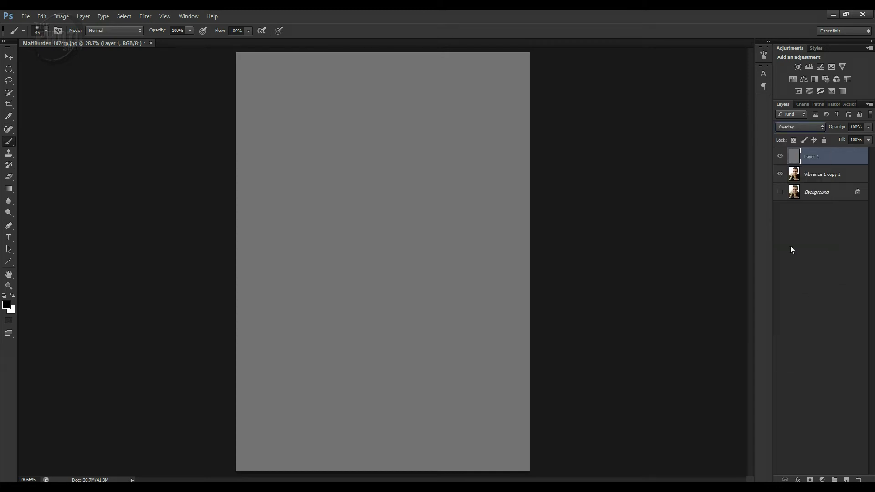
pyautogui.click(781, 156)
pyautogui.click(780, 157)
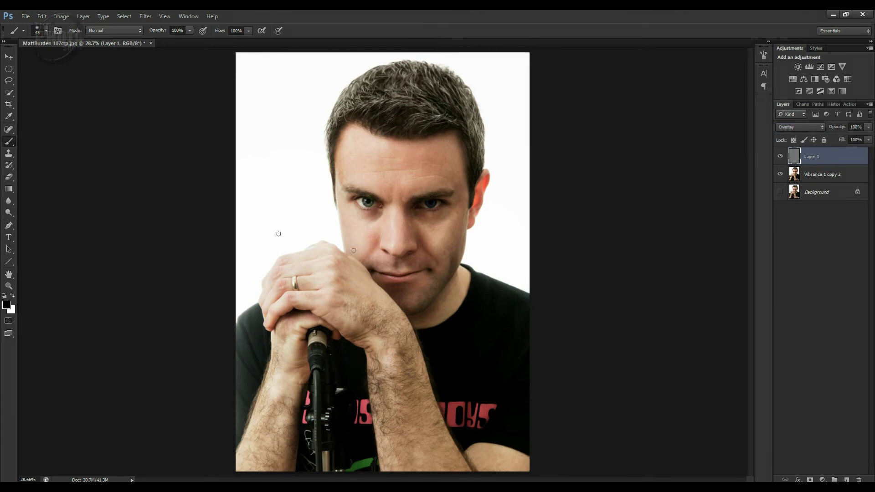
# Step: Enlarge the Dodge tool's brush to 175 px and lighten the chin, cheek and side of the face on the gray layer
pyautogui.click(8, 214)
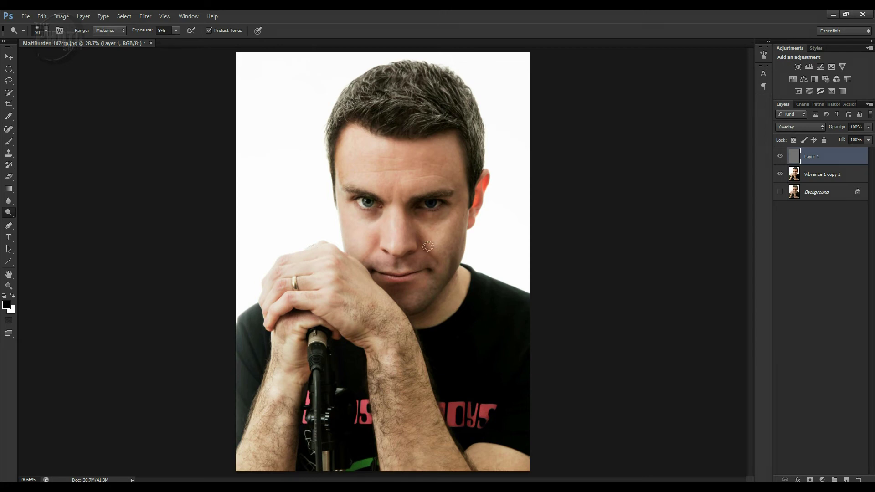
pyautogui.press(']')
pyautogui.press(']')
pyautogui.press(']')
pyautogui.press(']')
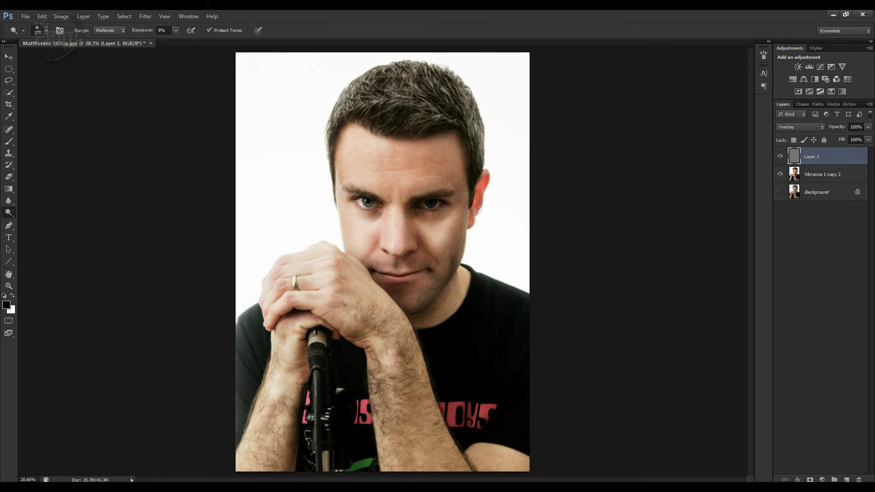
pyautogui.moveTo(435, 294)
pyautogui.mouseDown()
pyautogui.moveTo(417, 216)
pyautogui.moveTo(431, 263)
pyautogui.mouseUp()
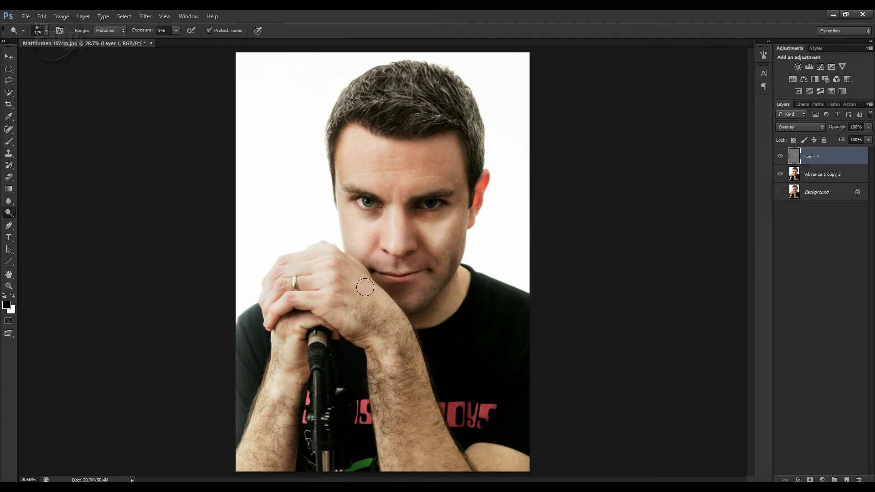
pyautogui.click(357, 206)
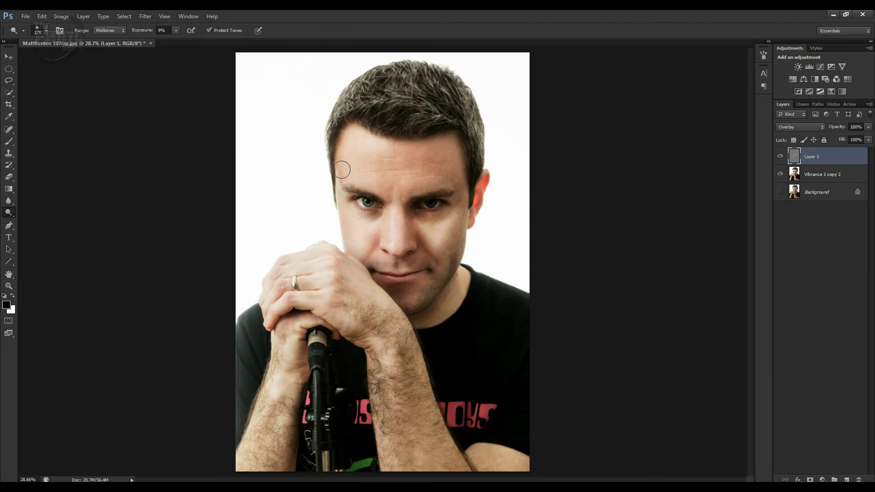
pyautogui.moveTo(332, 192); pyautogui.dragTo(338, 234)
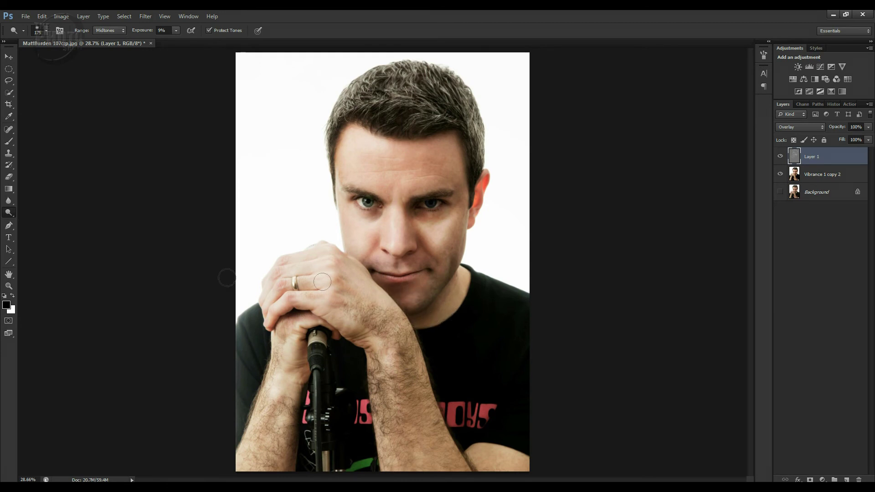
# Step: Darken the jaw, cheek and eye area with the Burn tool, reducing its brush to 90 px, and compare with Layer 1 hidden and shown
pyautogui.click(8, 212)
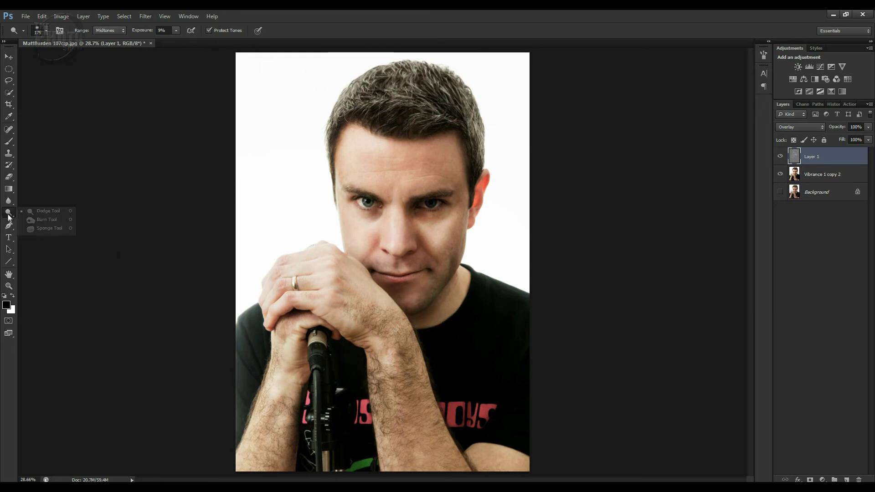
pyautogui.click(35, 222)
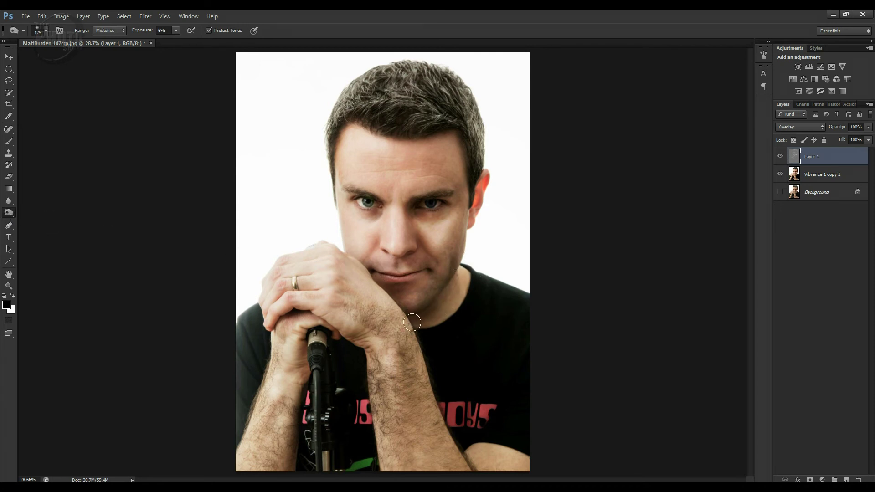
pyautogui.moveTo(476, 237)
pyautogui.mouseDown()
pyautogui.moveTo(466, 220)
pyautogui.moveTo(457, 252)
pyautogui.mouseUp()
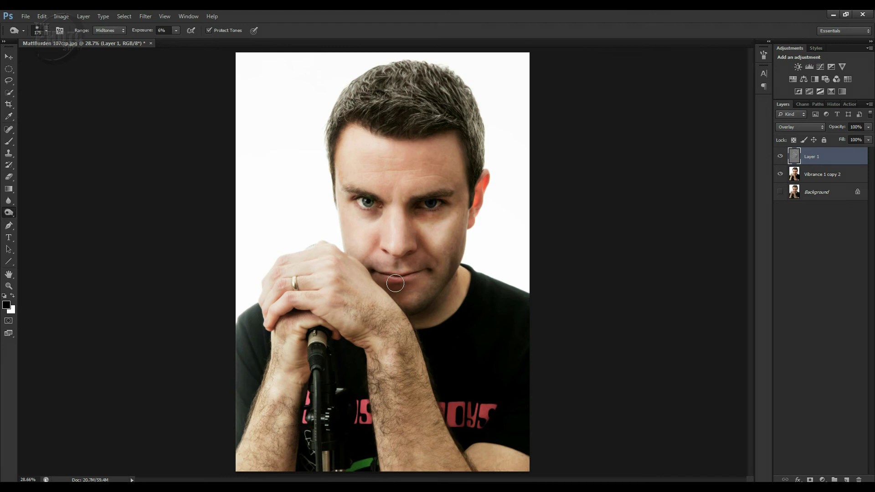
pyautogui.press('[')
pyautogui.press('[')
pyautogui.press('[')
pyautogui.press('[')
pyautogui.moveTo(429, 203); pyautogui.dragTo(429, 222)
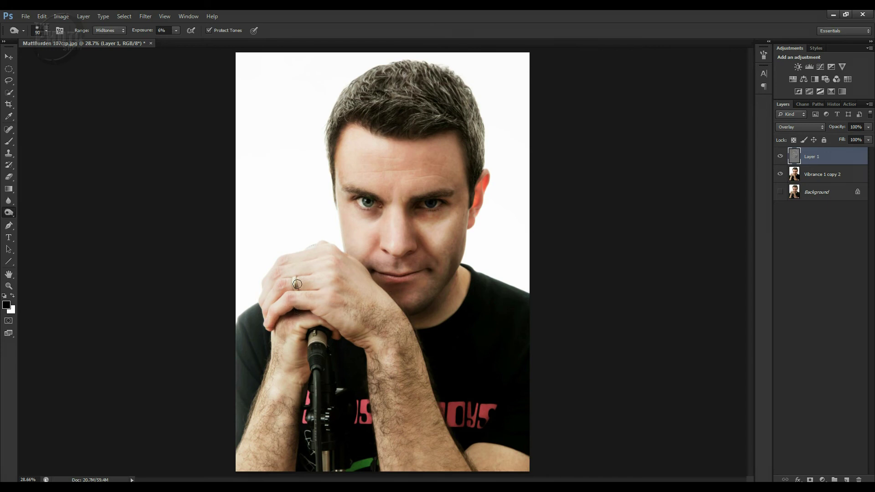
pyautogui.click(781, 157)
pyautogui.click(780, 157)
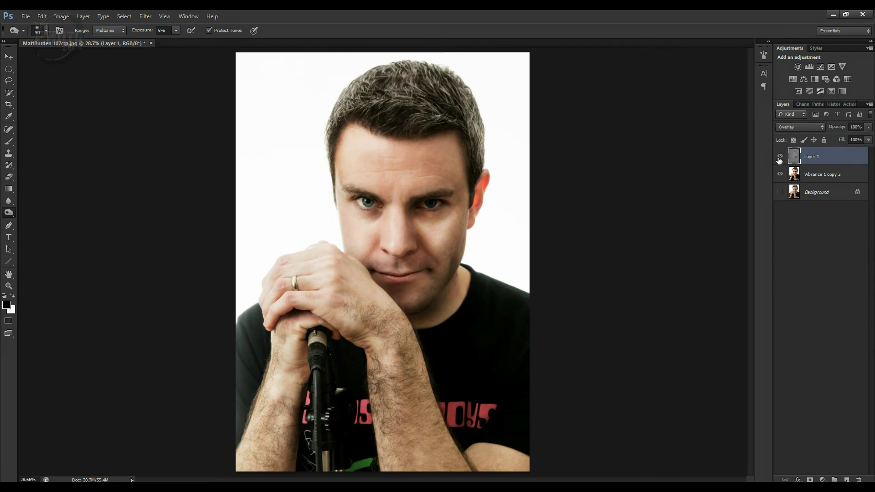
pyautogui.click(780, 158)
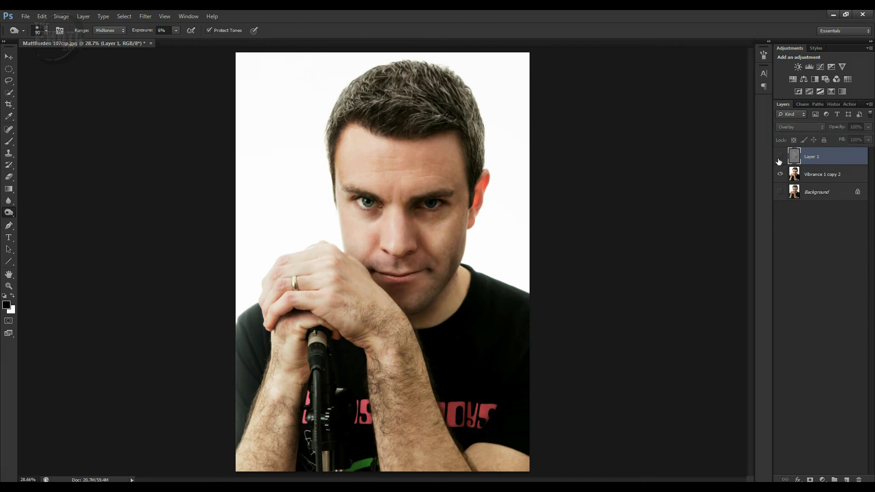
pyautogui.click(780, 158)
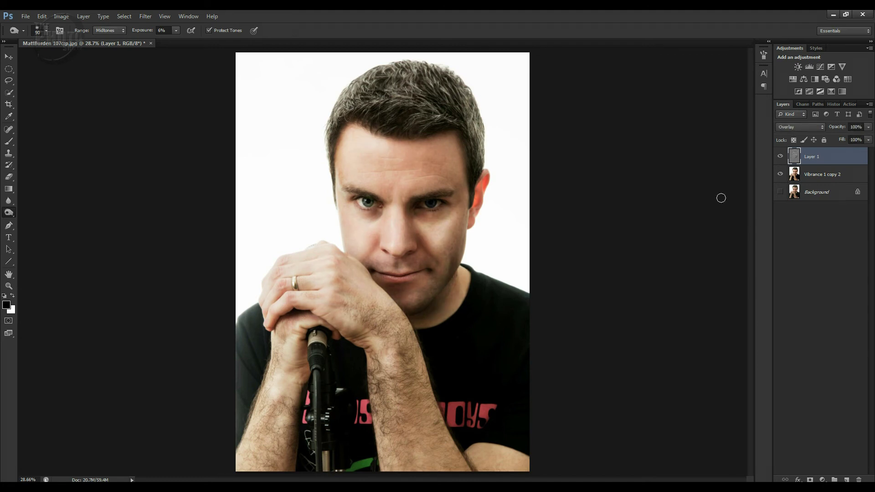
# Step: Duplicate the gray Layer 1 and lower the copy's opacity to moderate the doubled dodge-and-burn effect
pyautogui.hotkey('ctrl', 'j')
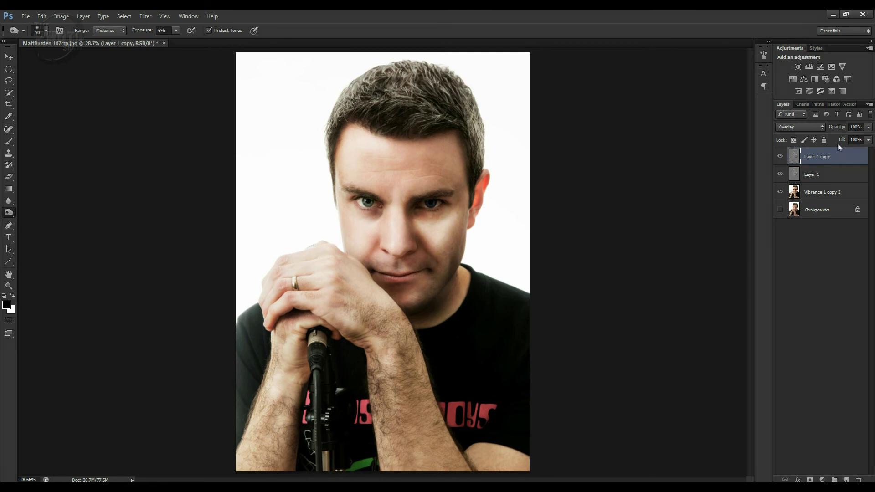
pyautogui.moveTo(837, 127); pyautogui.dragTo(803, 137)
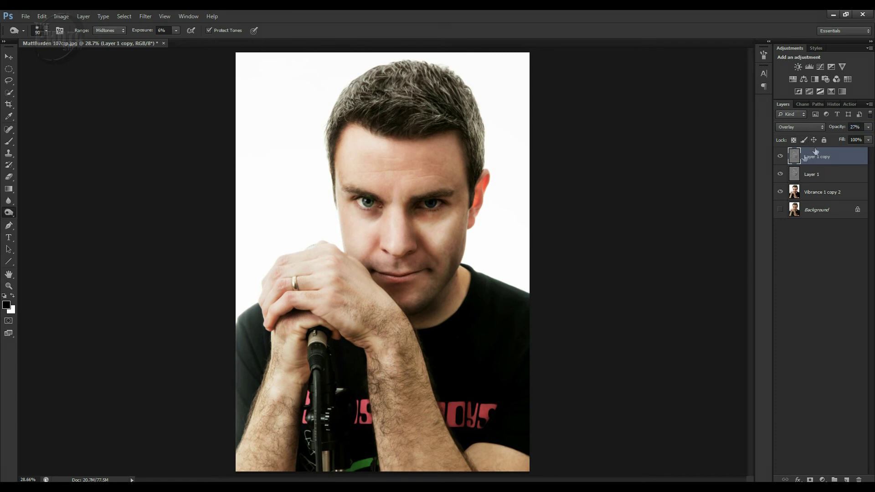
pyautogui.moveTo(829, 129); pyautogui.dragTo(826, 131)
pyautogui.press('Return')
# Step: Hide Vibrance 1 copy 2 to view only the gray shading, and group Layer 1 with Layer 1 copy
pyautogui.click(780, 194)
pyautogui.click(829, 179)
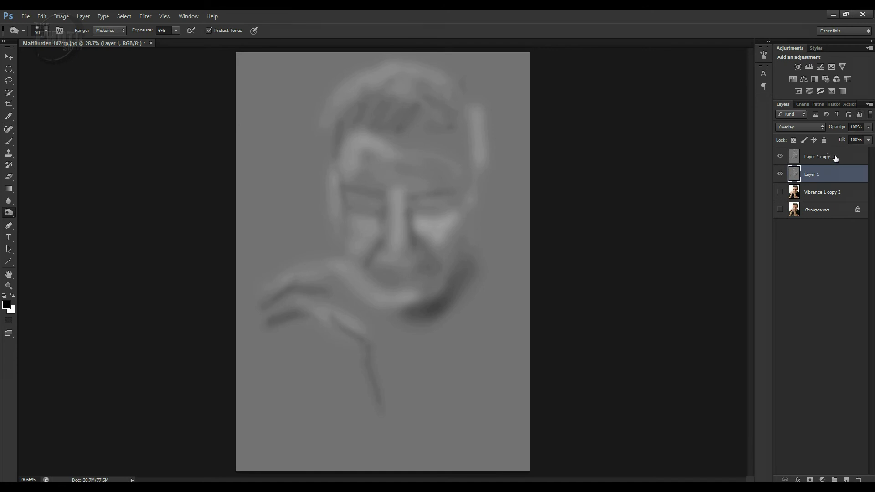
pyautogui.keyDown('shift'); pyautogui.click(837, 157); pyautogui.keyUp('shift')
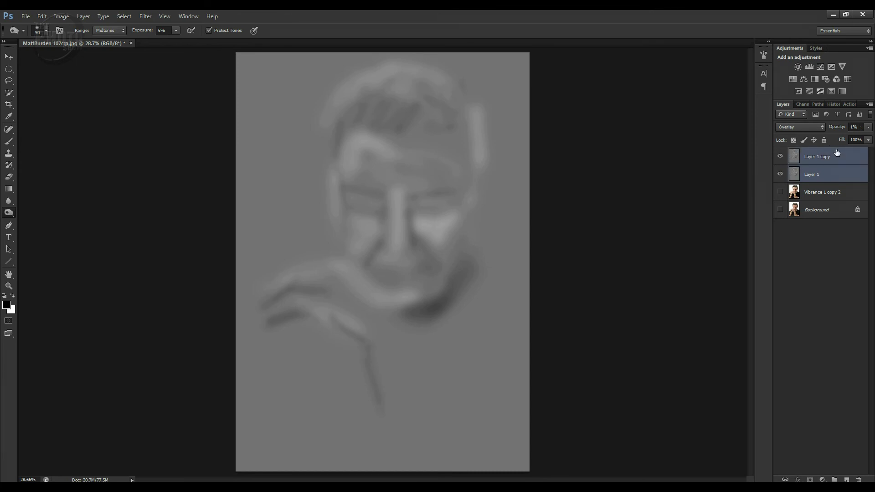
pyautogui.hotkey('ctrl', 'g')
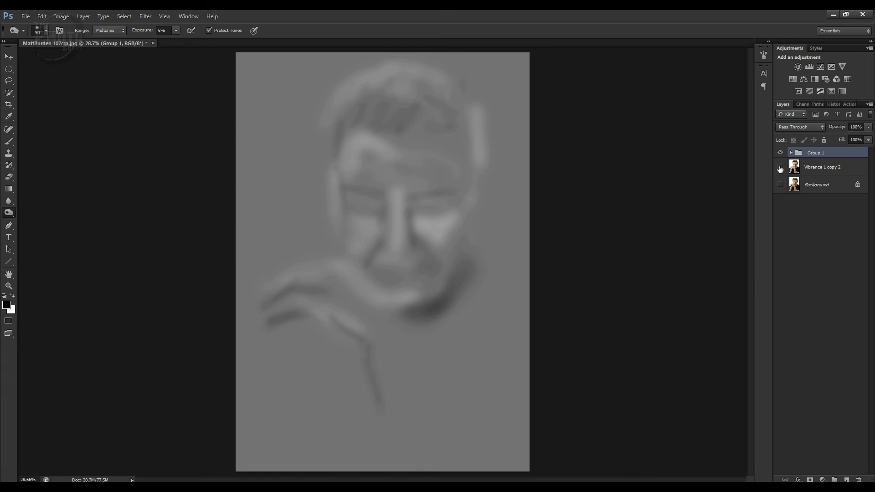
# Step: Show Vibrance 1 copy 2 again, compare the portrait with and without Group 1, and set the group's opacity to 67%
pyautogui.click(780, 167)
pyautogui.click(780, 153)
pyautogui.click(780, 153)
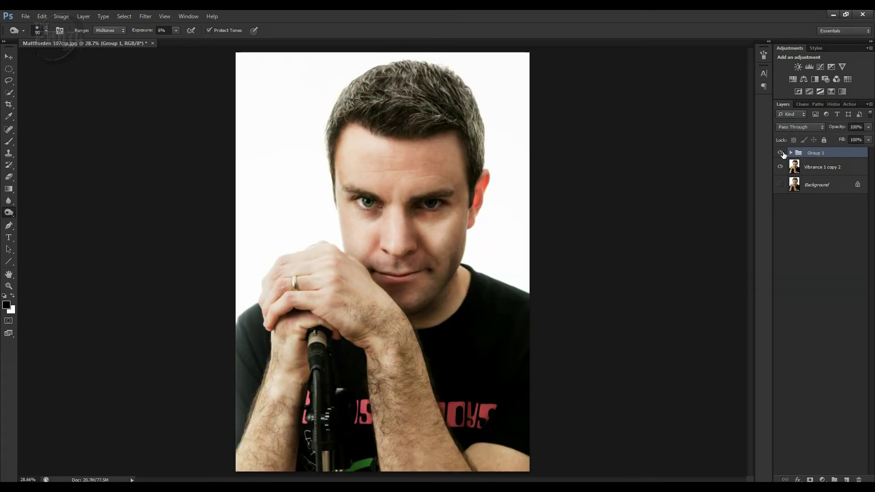
pyautogui.moveTo(837, 127); pyautogui.dragTo(823, 130)
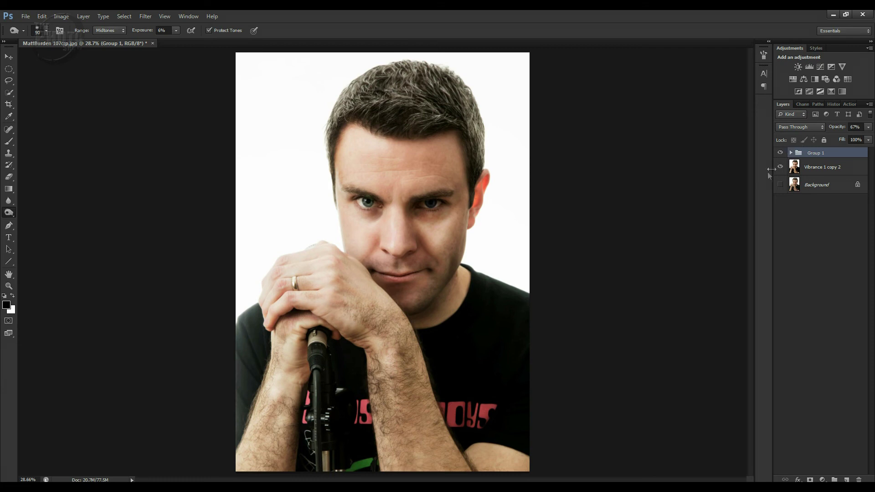
# Step: Compare the retouched portrait with the Background layer shown alone, both at full view and zoomed in on the face
pyautogui.click(781, 185)
pyautogui.keyDown('alt'); pyautogui.click(780, 185); pyautogui.keyUp('alt')
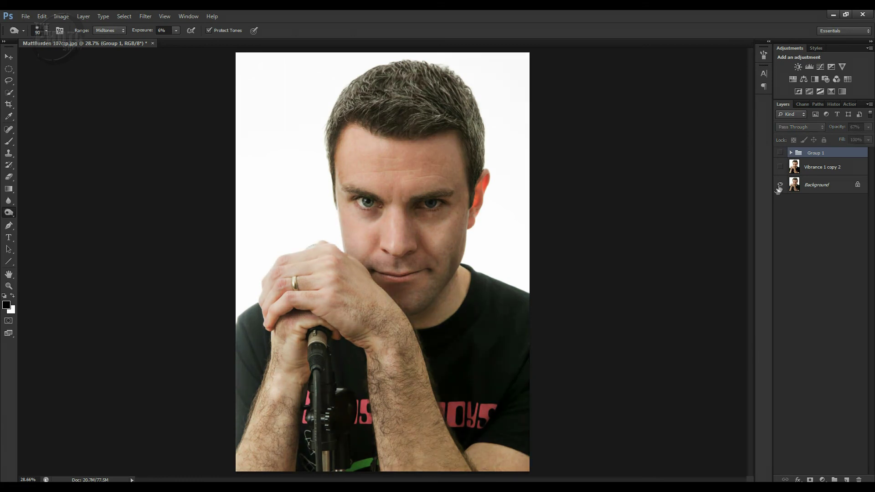
pyautogui.keyDown('alt'); pyautogui.click(779, 185); pyautogui.keyUp('alt')
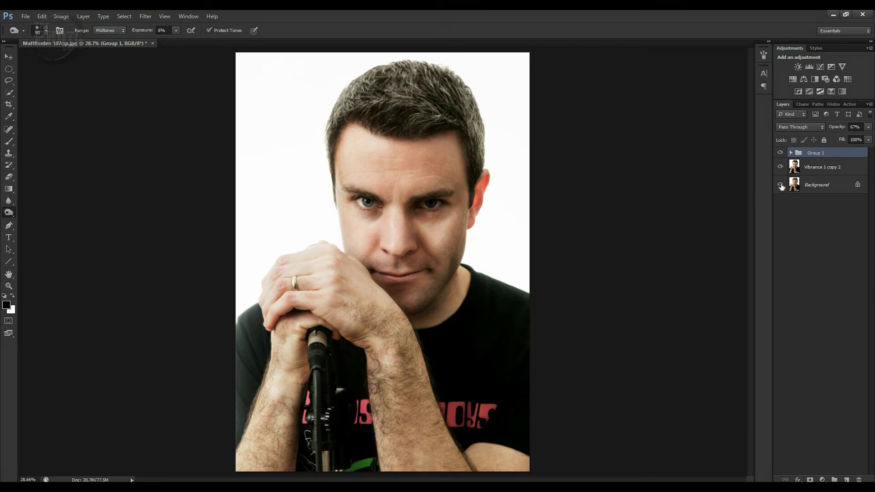
pyautogui.keyDown('alt'); pyautogui.click(780, 185); pyautogui.keyUp('alt')
pyautogui.keyDown('alt'); pyautogui.click(780, 186); pyautogui.keyUp('alt')
pyautogui.press('z')
pyautogui.moveTo(297, 72); pyautogui.dragTo(513, 350)
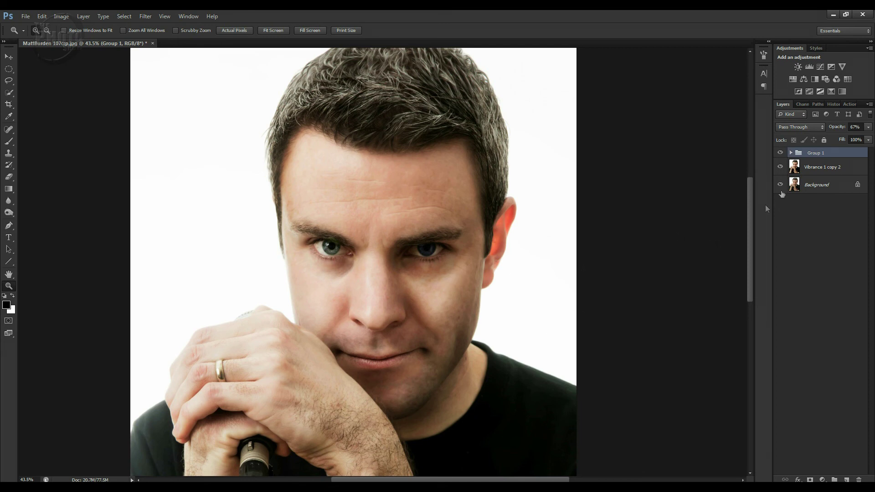
pyautogui.keyDown('alt'); pyautogui.click(780, 185); pyautogui.keyUp('alt')
pyautogui.keyDown('alt'); pyautogui.click(780, 185); pyautogui.keyUp('alt')
# Step: Merge Group 1 with Vibrance 1 copy 2, keeping the hidden Background separate, and duplicate the merged layer
pyautogui.click(780, 185)
pyautogui.hotkey('ctrl', 'shift', 'e')
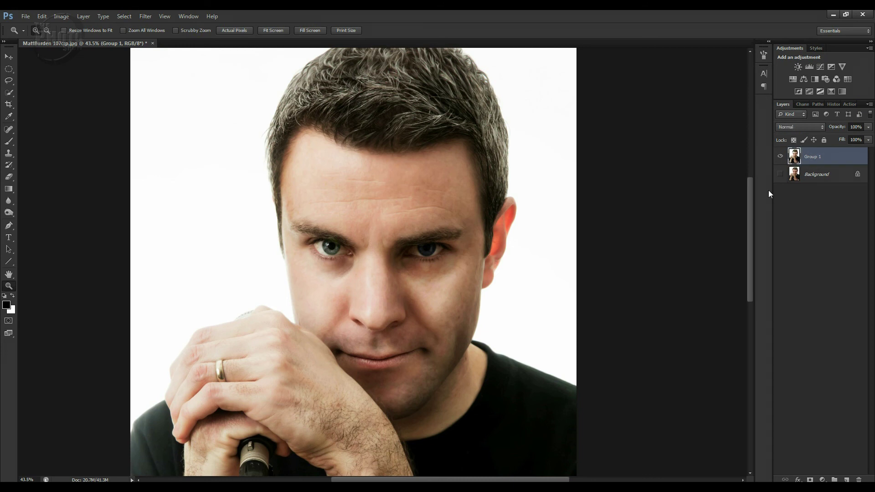
pyautogui.hotkey('ctrl', 'j')
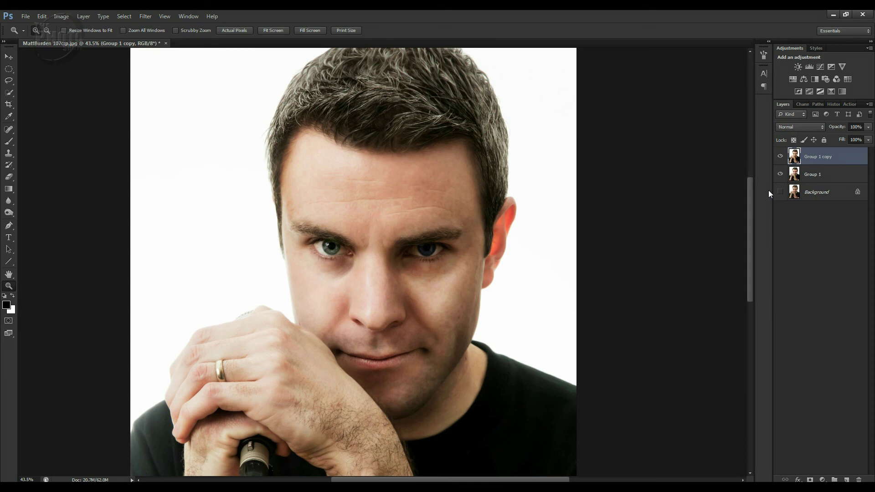
# Step: Apply a High Pass filter to Group 1 copy with a small radius that brings out the edge detail
pyautogui.click(145, 17)
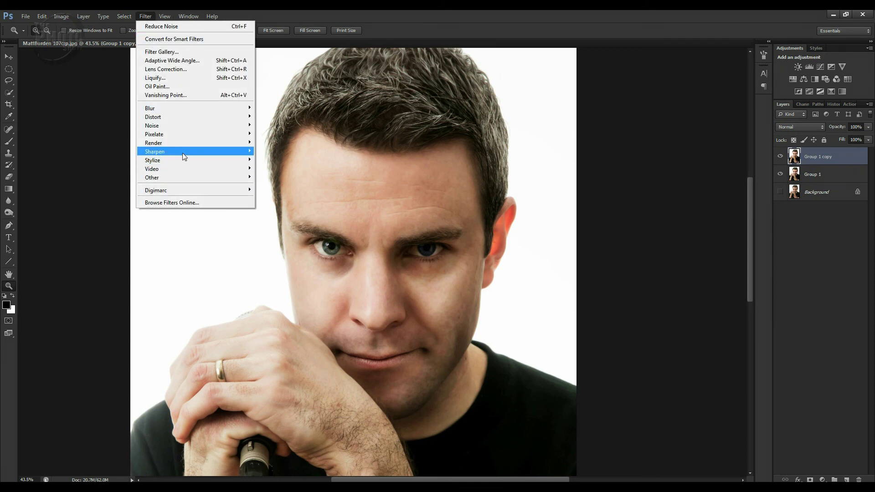
pyautogui.moveTo(164, 178)
pyautogui.click(114, 186)
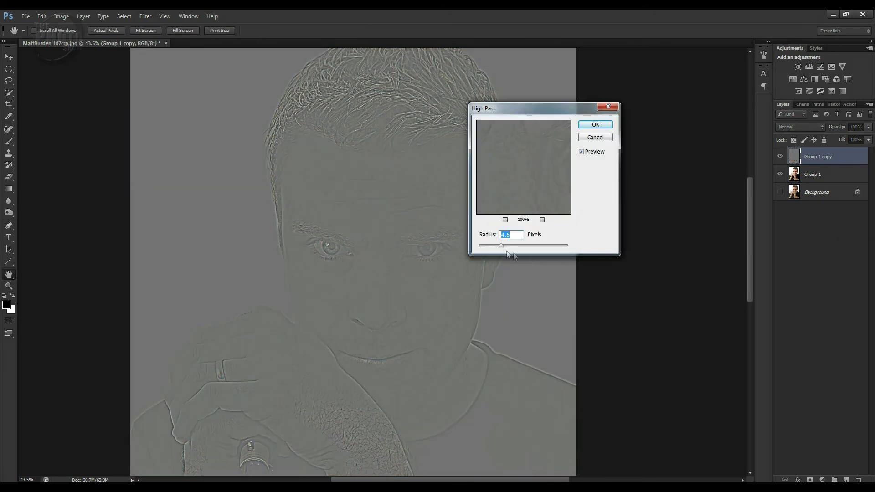
pyautogui.moveTo(510, 245); pyautogui.dragTo(504, 251)
pyautogui.click(601, 126)
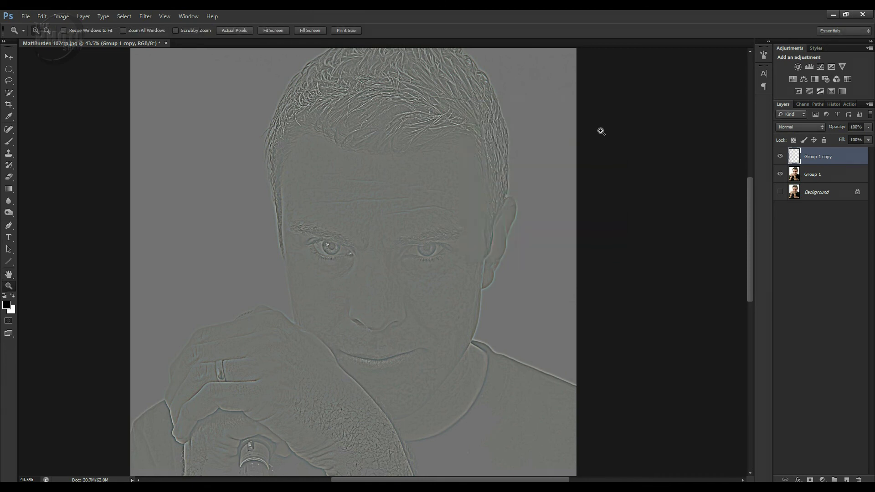
# Step: Set Group 1 copy's blend mode to Hard Light and compare the sharpening with the layer hidden and shown
pyautogui.click(800, 127)
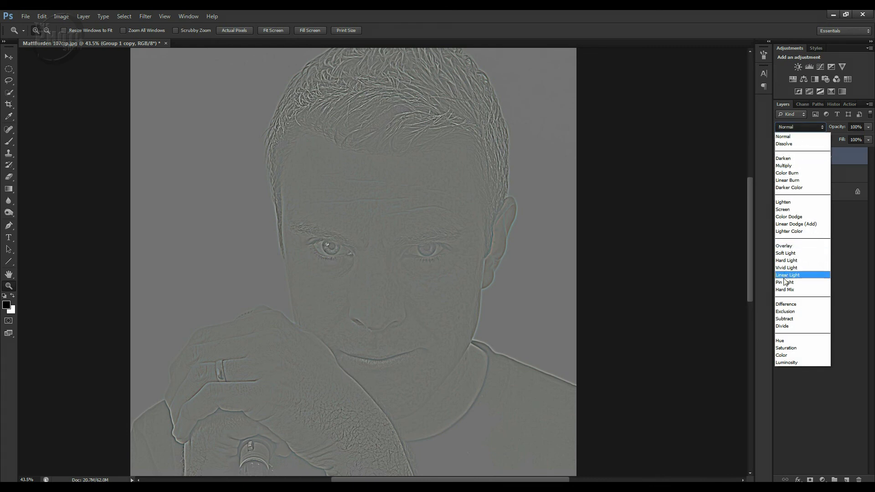
pyautogui.click(791, 261)
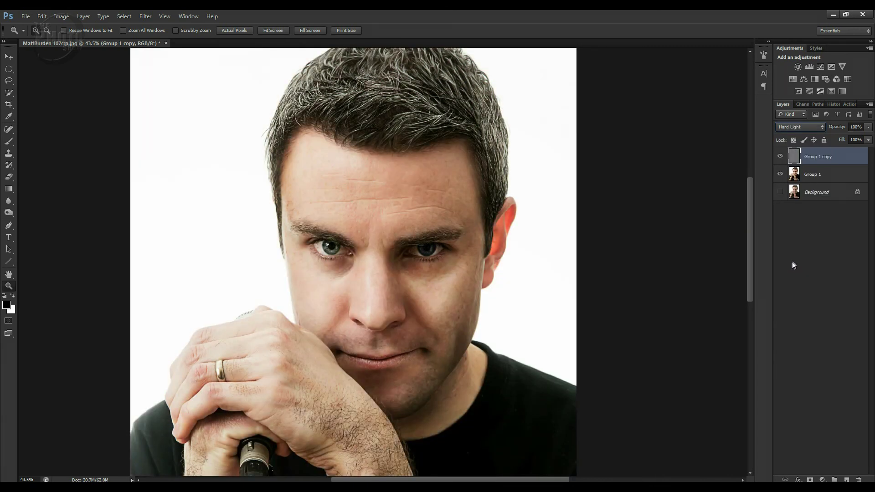
pyautogui.click(780, 156)
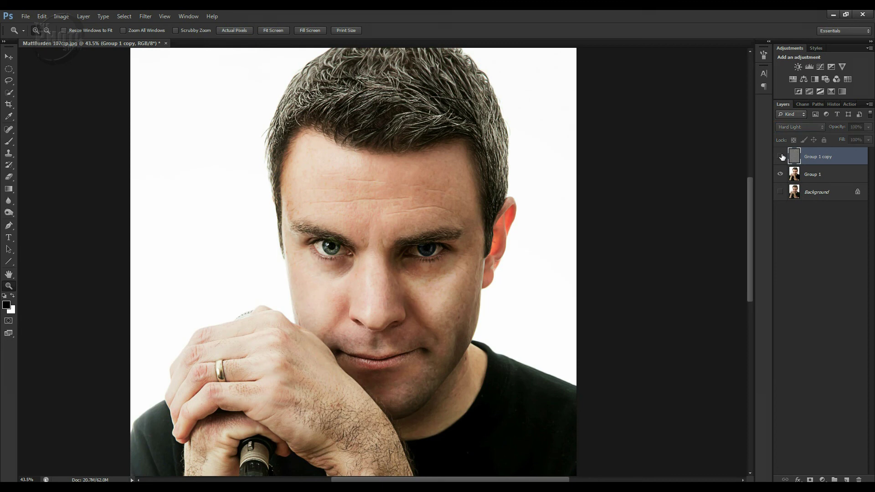
pyautogui.click(780, 156)
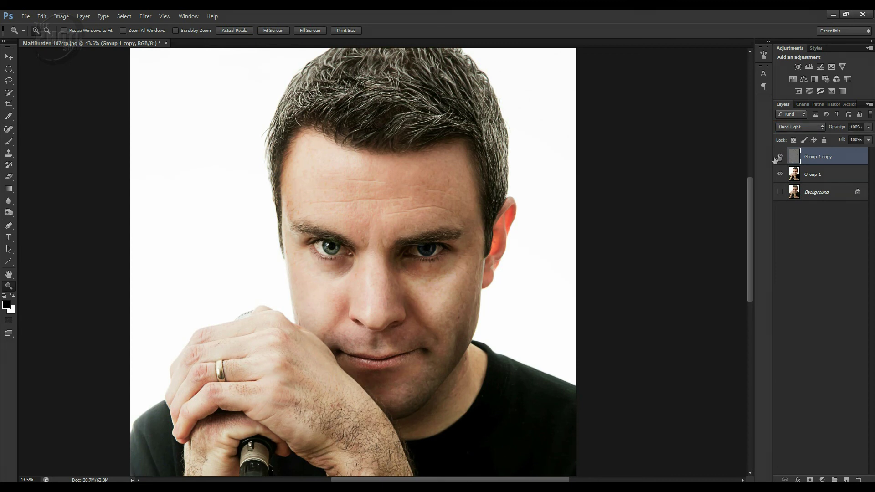
pyautogui.click(779, 157)
pyautogui.click(779, 157)
# Step: Add a Vibrance adjustment with Vibrance -16 and Saturation +1, and merge all layers above the hidden Background
pyautogui.click(841, 66)
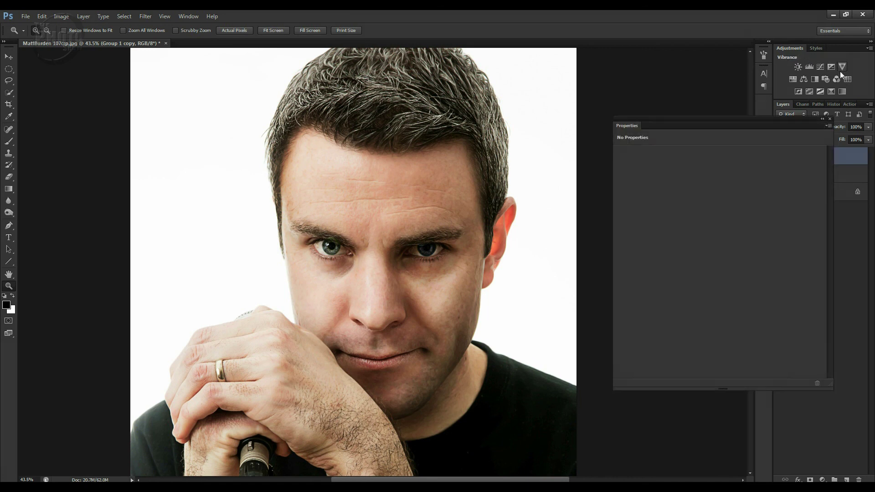
pyautogui.moveTo(703, 160); pyautogui.dragTo(703, 159)
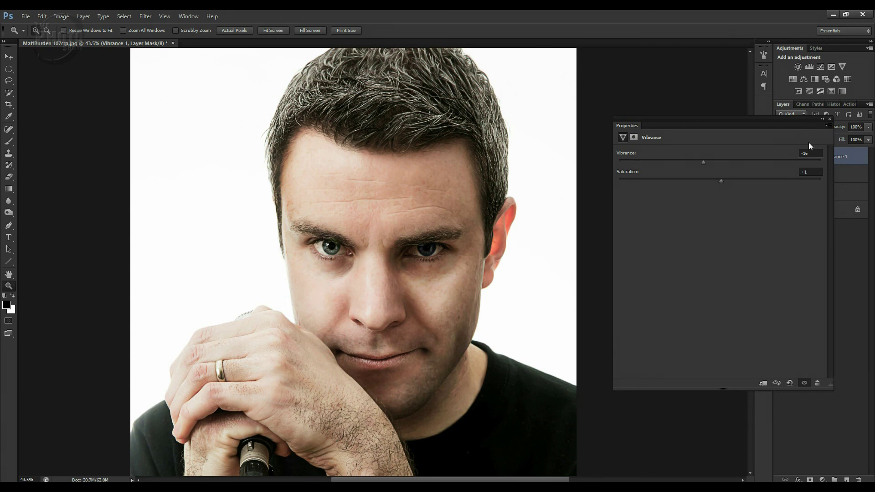
pyautogui.click(829, 120)
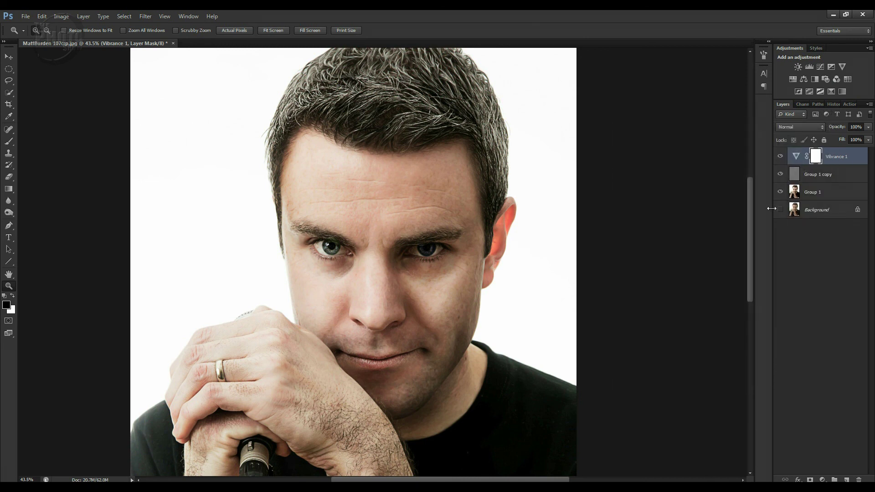
pyautogui.hotkey('ctrl', 'shift', 'e')
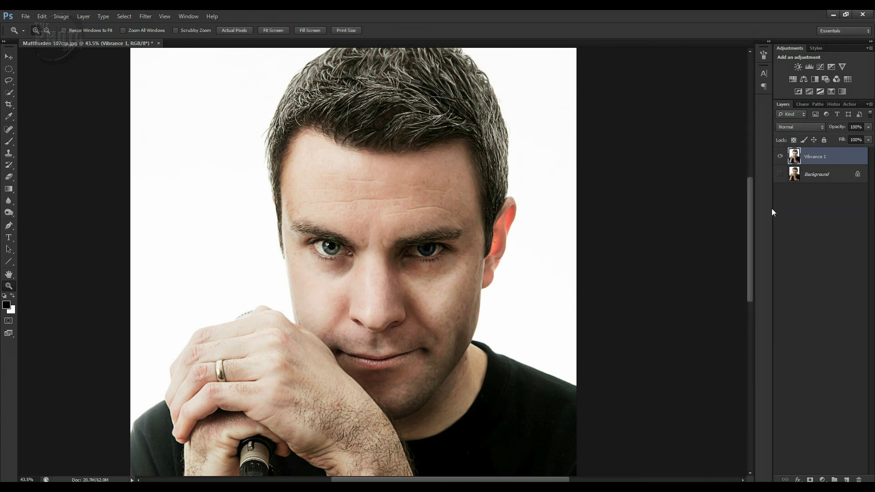
# Step: Crop the portrait to an upright 7.5 x 10.7 in frame, tightly around the face and hands
pyautogui.hotkey('ctrl', '0')
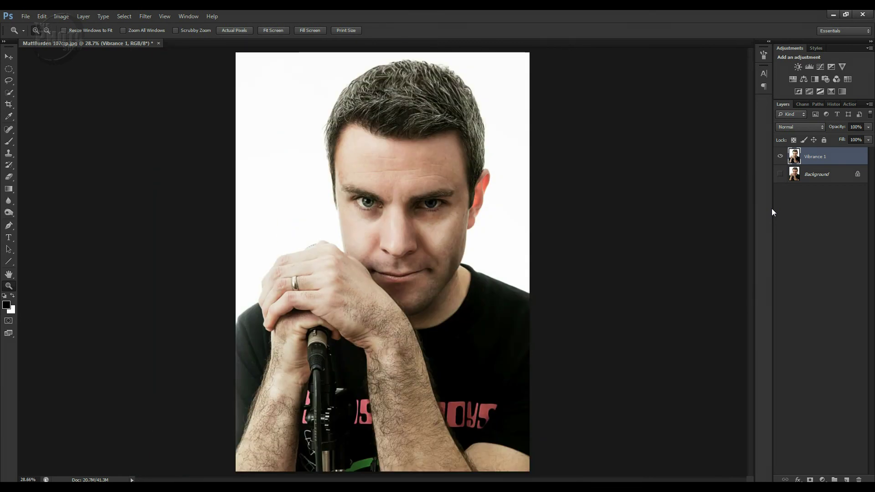
pyautogui.press('c')
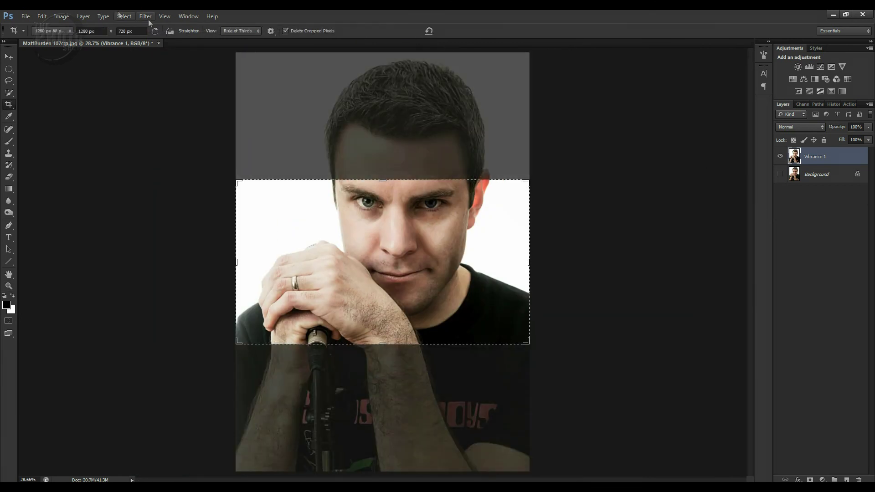
pyautogui.click(21, 31)
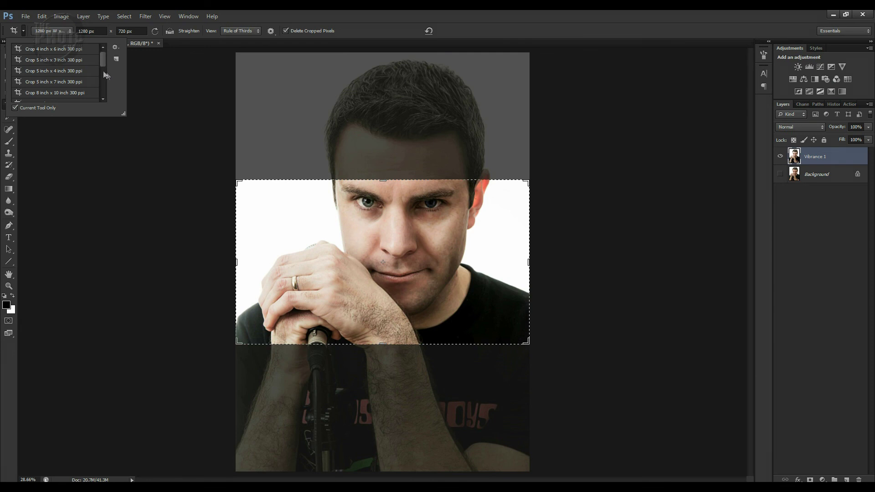
pyautogui.scroll(-2, 102, 69)
pyautogui.click(69, 82)
pyautogui.click(152, 31)
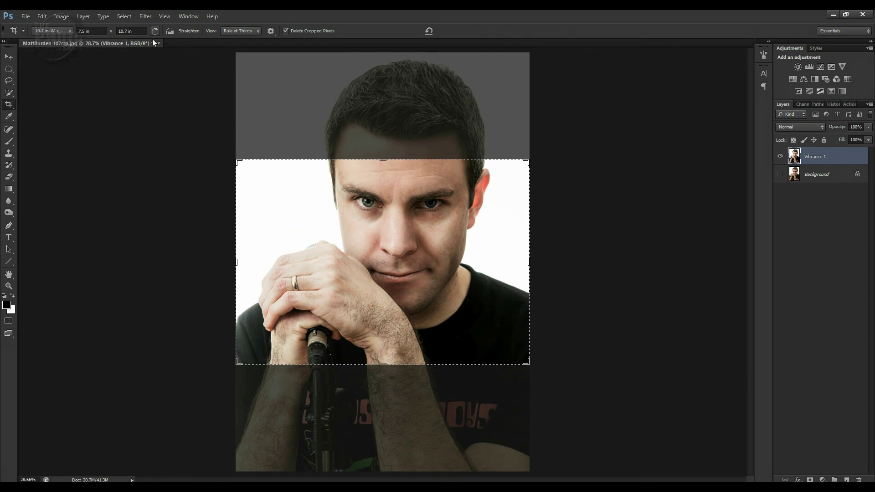
pyautogui.moveTo(237, 469); pyautogui.dragTo(279, 410)
pyautogui.moveTo(361, 337); pyautogui.dragTo(389, 294)
pyautogui.press('Return')
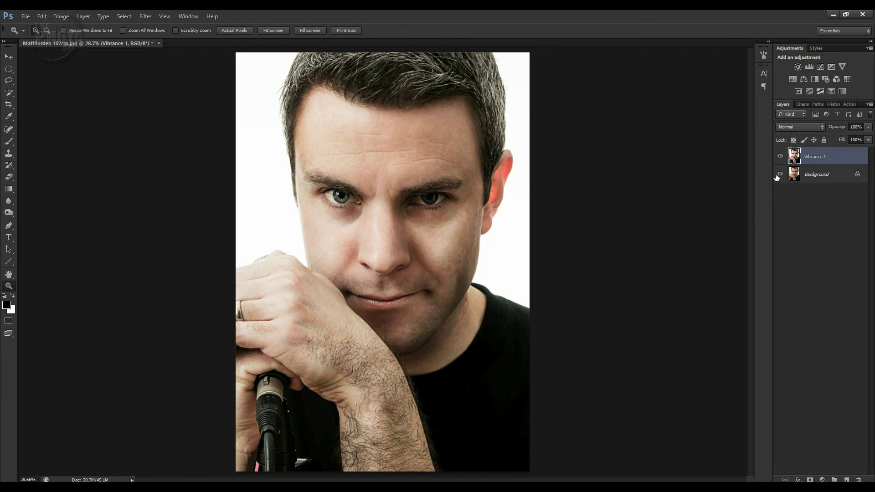
# Step: Compare the cropped portrait with the original by hiding and showing the Vibrance 1 layer above the Background
pyautogui.click(779, 157)
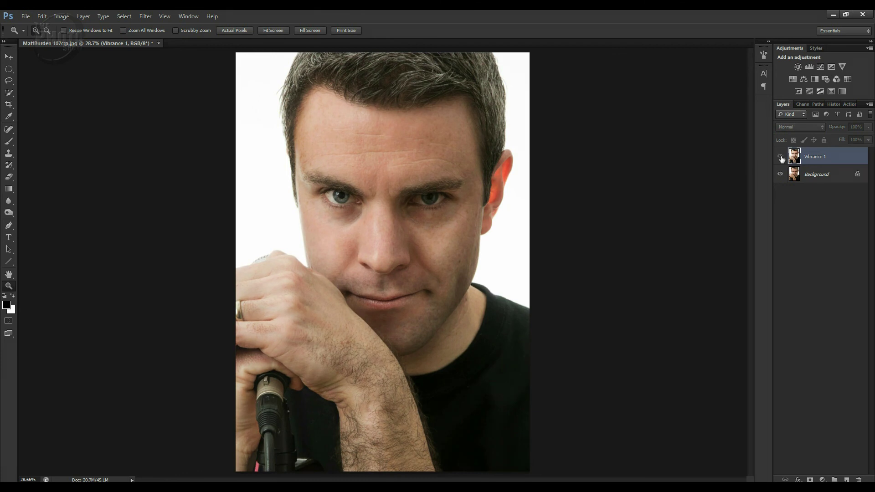
pyautogui.click(779, 156)
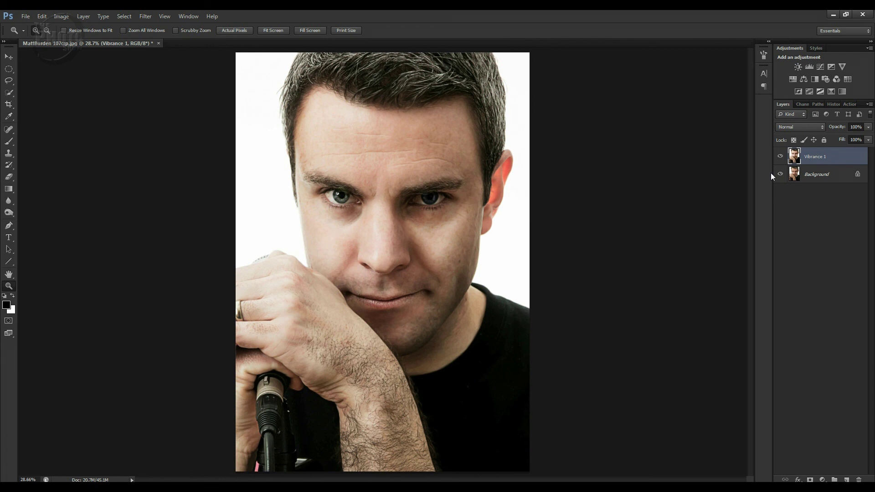
pyautogui.click(780, 157)
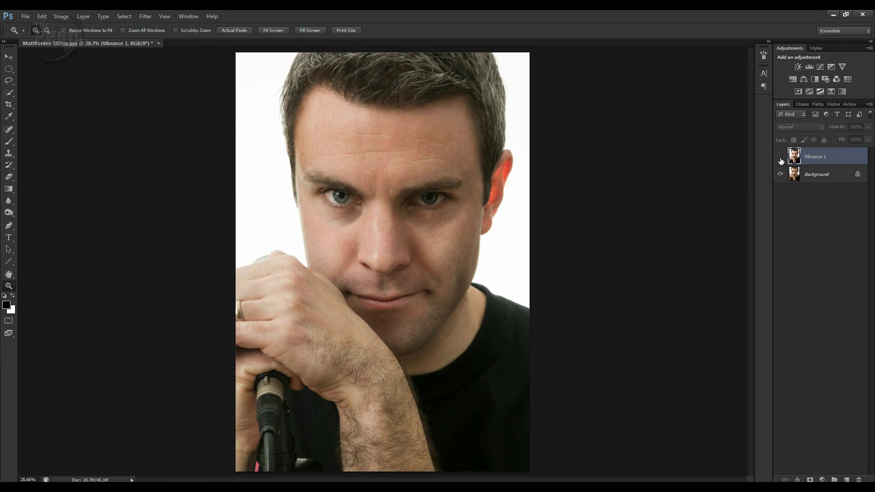
pyautogui.click(779, 159)
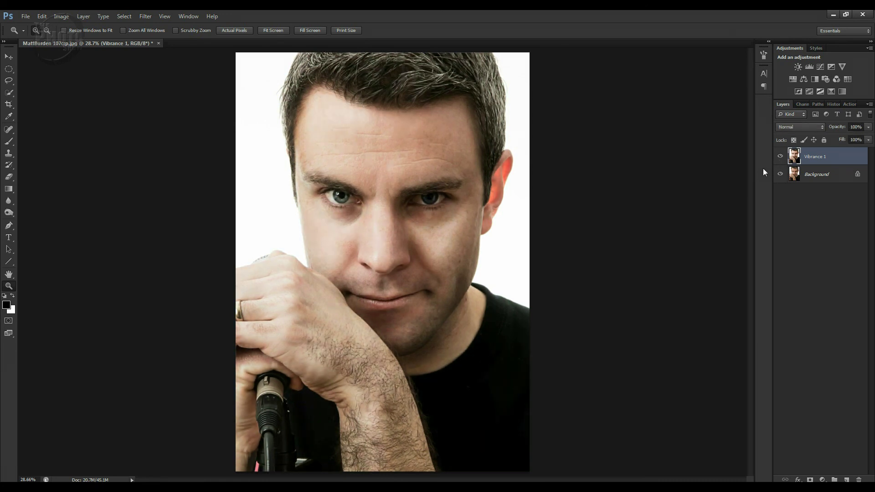